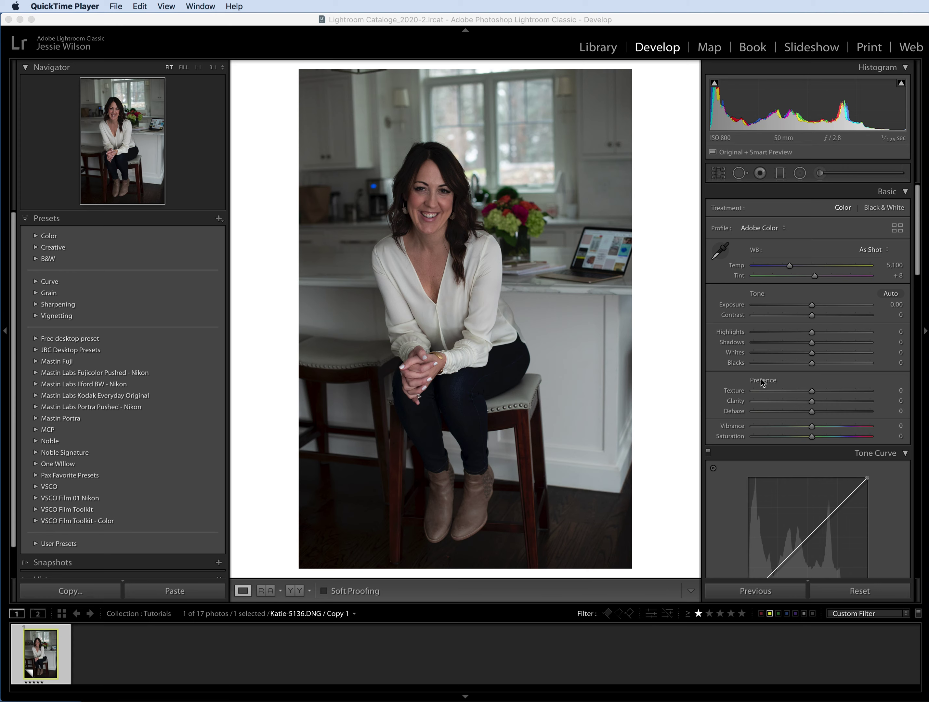
# Step: Turn on Remove Chromatic Aberration and Enable Profile Corrections in the Lens Corrections for the portrait
pyautogui.scroll(-10, 760, 374)
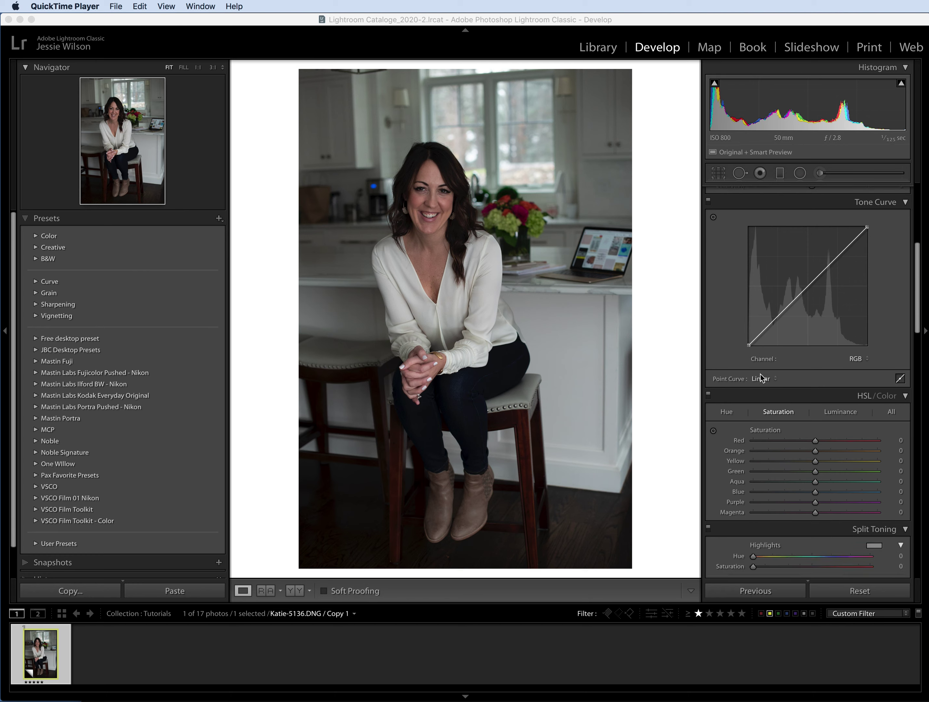
pyautogui.scroll(-8, 761, 374)
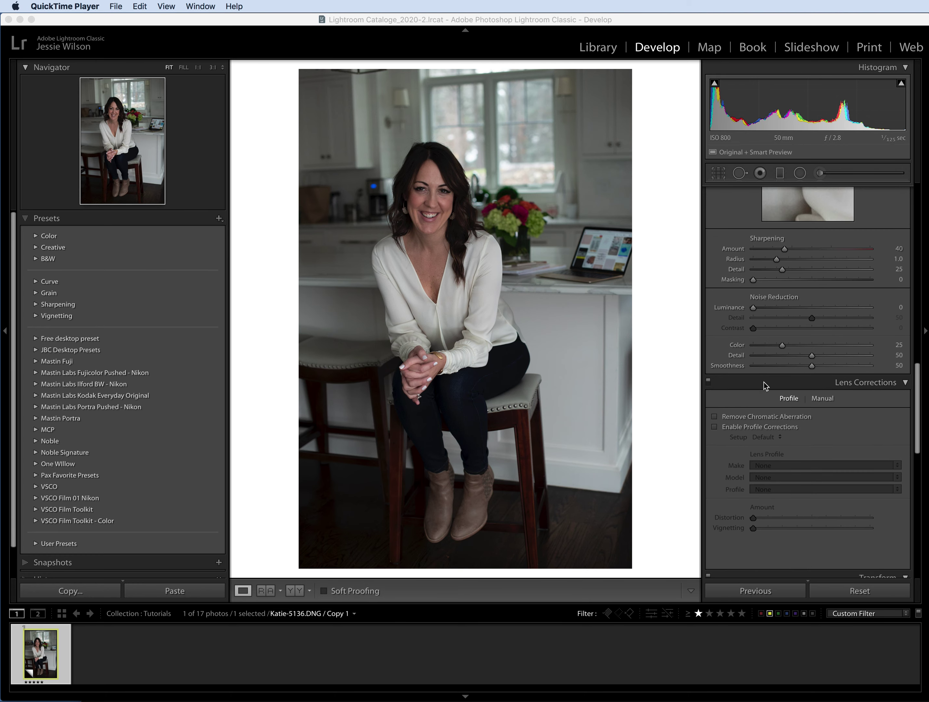
pyautogui.click(714, 417)
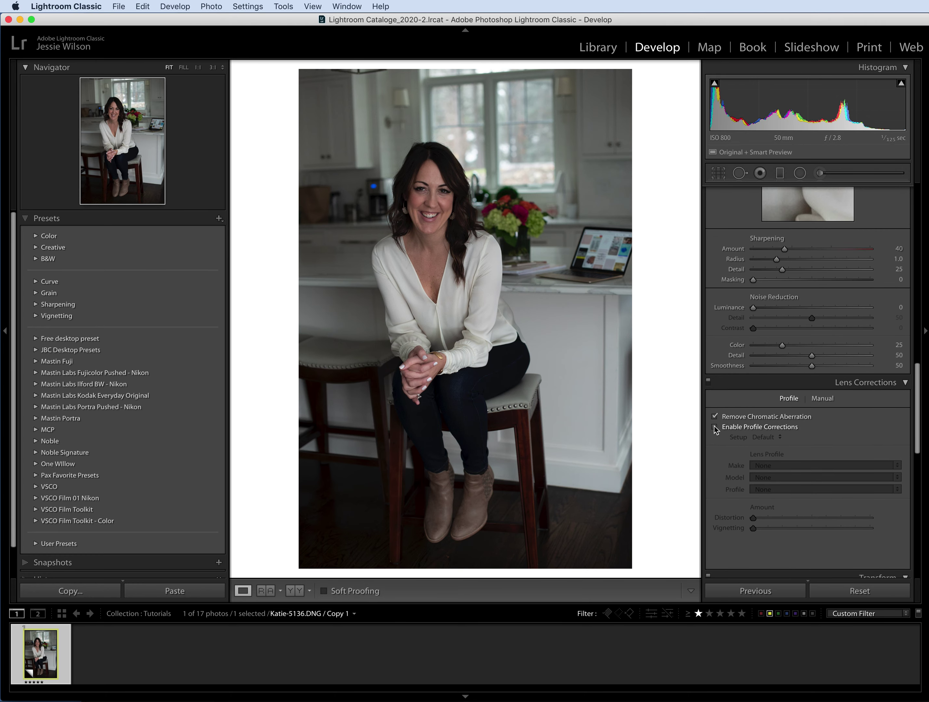
pyautogui.click(715, 428)
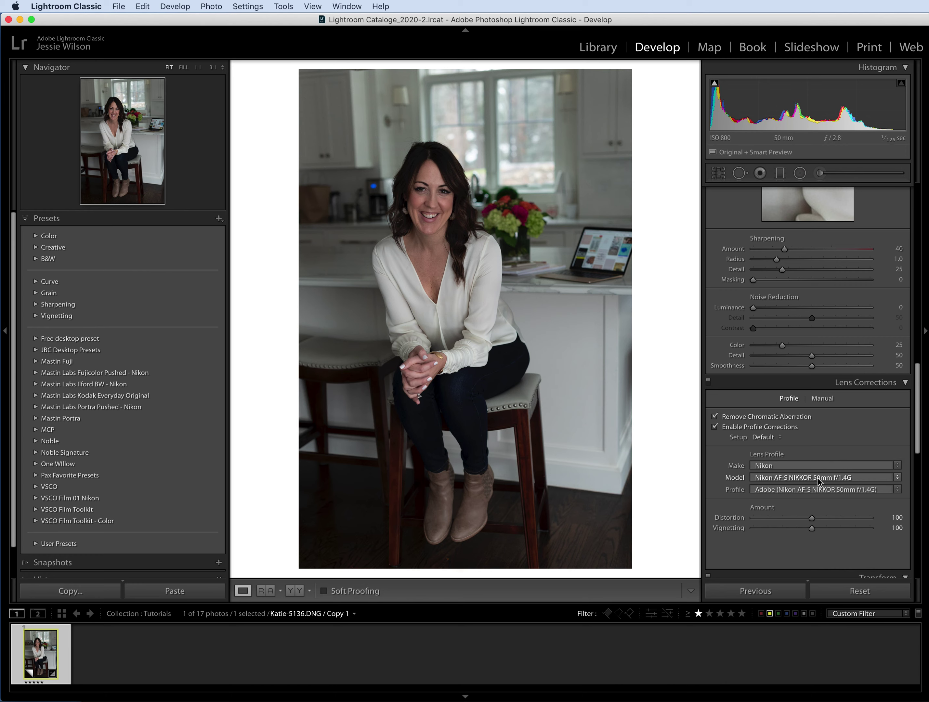
# Step: Compare the photo with the profile correction and chromatic aberration removal off and on, and examine the details at 1:1
pyautogui.click(721, 429)
pyautogui.click(720, 429)
pyautogui.click(715, 416)
pyautogui.click(718, 418)
pyautogui.click(501, 266)
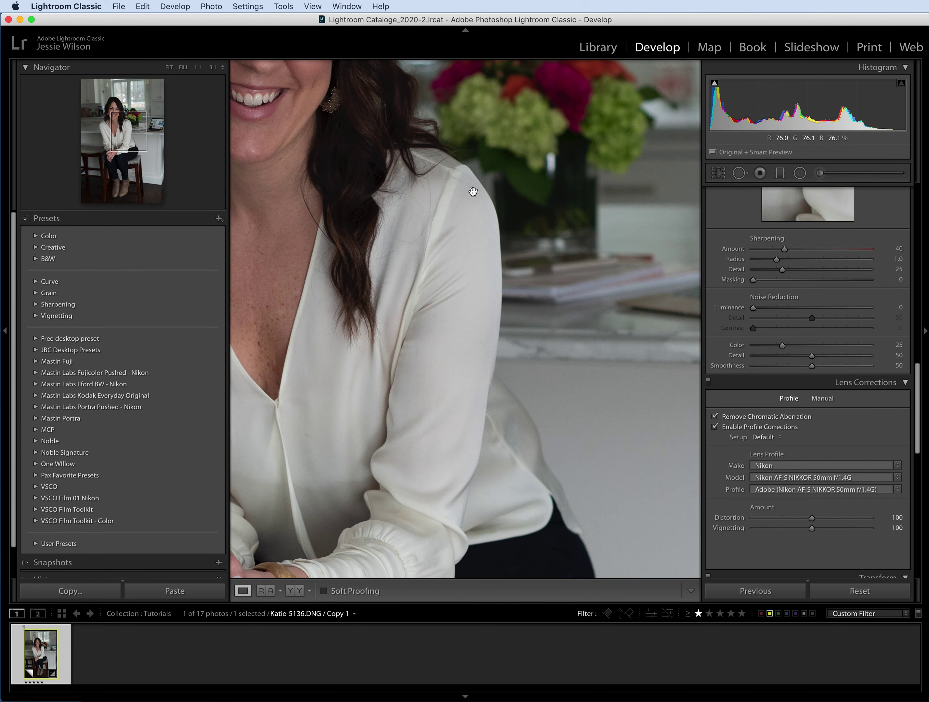
pyautogui.click(491, 307)
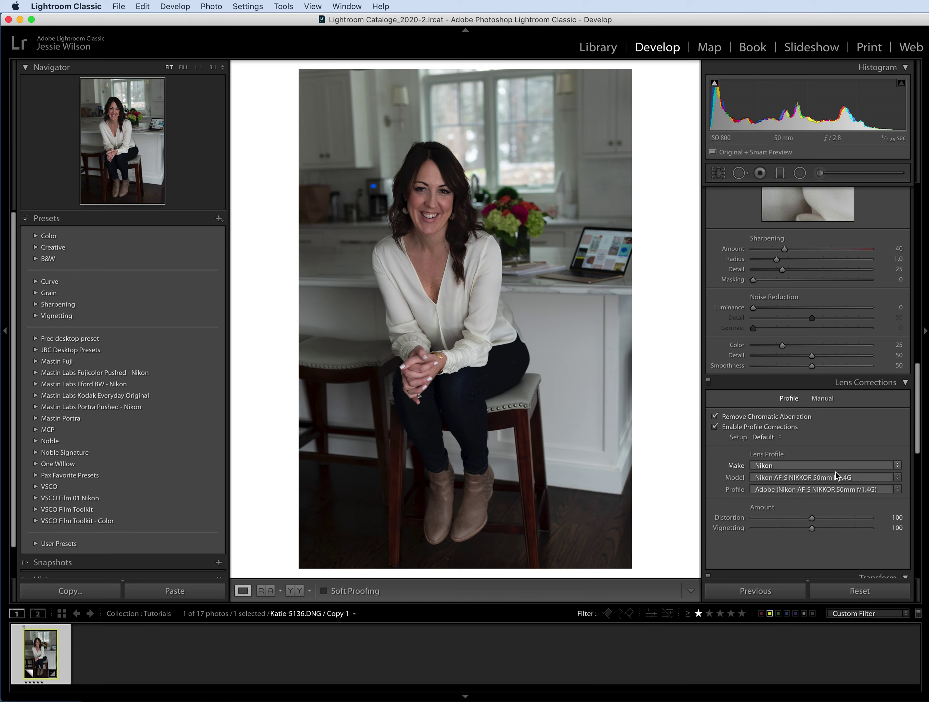
# Step: Set the photo's Exposure to +1.65, Highlights to −91, Contrast to +45 and Shadows to +35
pyautogui.scroll(15, 832, 482)
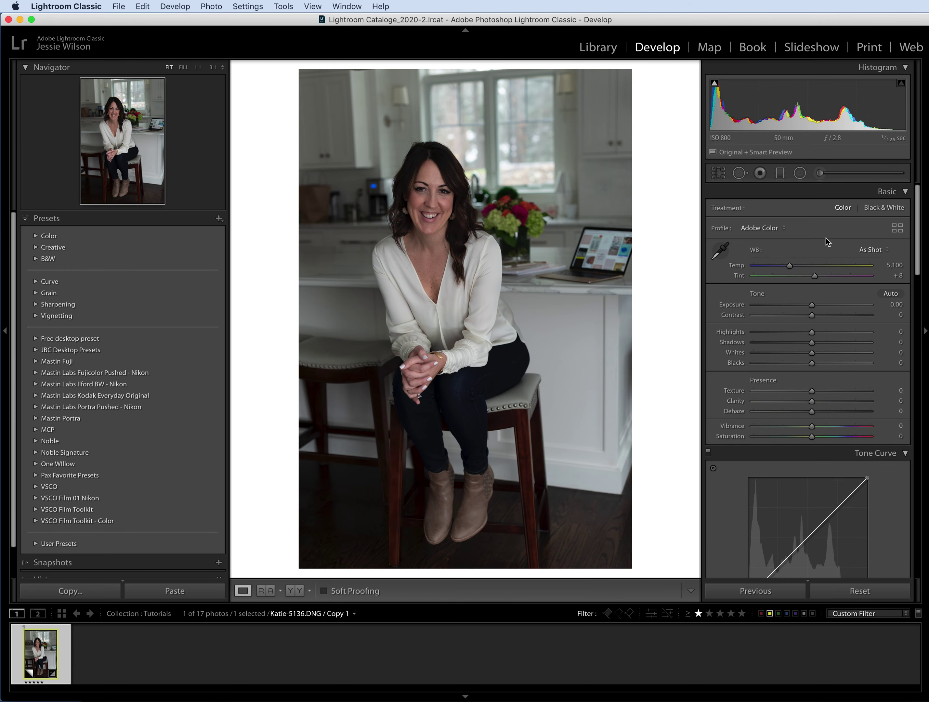
pyautogui.moveTo(813, 307); pyautogui.dragTo(833, 315)
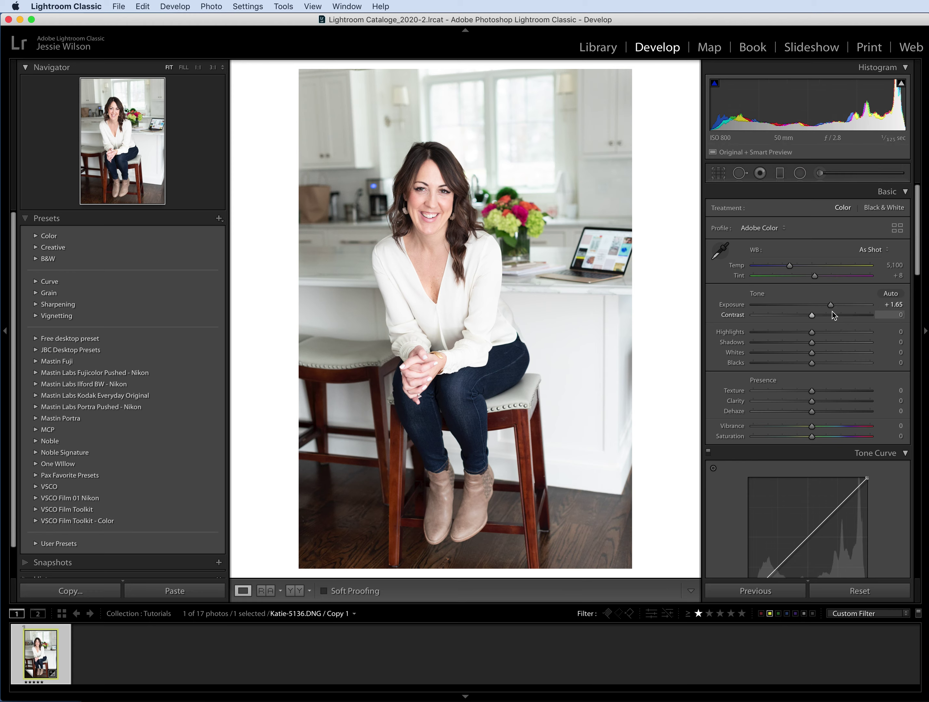
pyautogui.moveTo(812, 332); pyautogui.dragTo(758, 336)
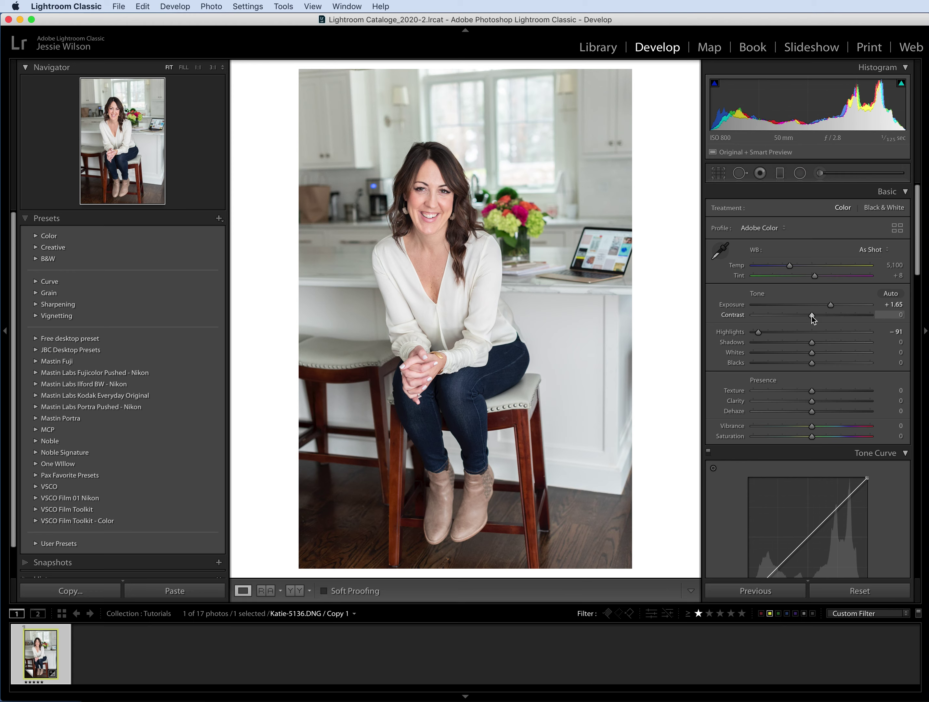
pyautogui.moveTo(813, 317); pyautogui.dragTo(838, 318)
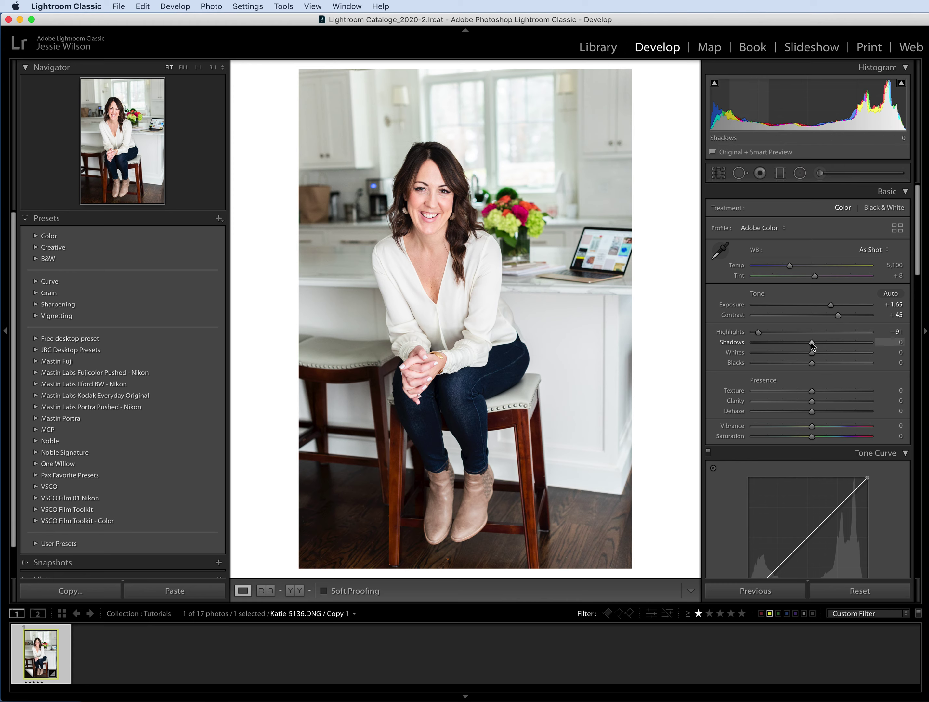
pyautogui.moveTo(811, 342); pyautogui.dragTo(832, 358)
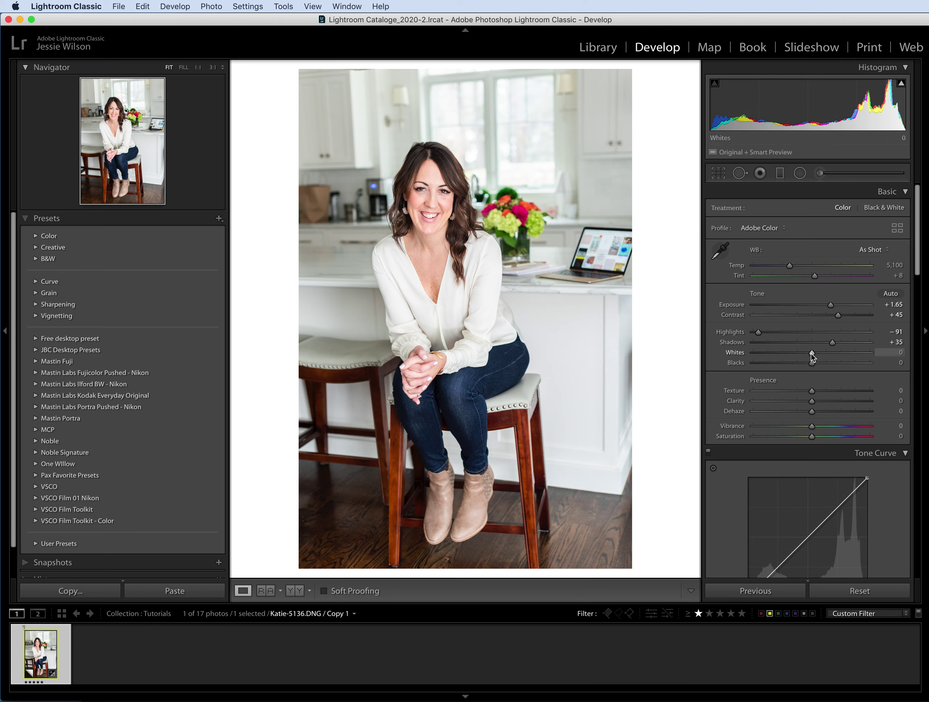
# Step: Try adjusting the Whites and Blacks, returning both to 0
pyautogui.moveTo(811, 354)
pyautogui.mouseDown()
pyautogui.moveTo(782, 356)
pyautogui.moveTo(829, 356)
pyautogui.moveTo(811, 365)
pyautogui.mouseUp()
pyautogui.press('super+z')
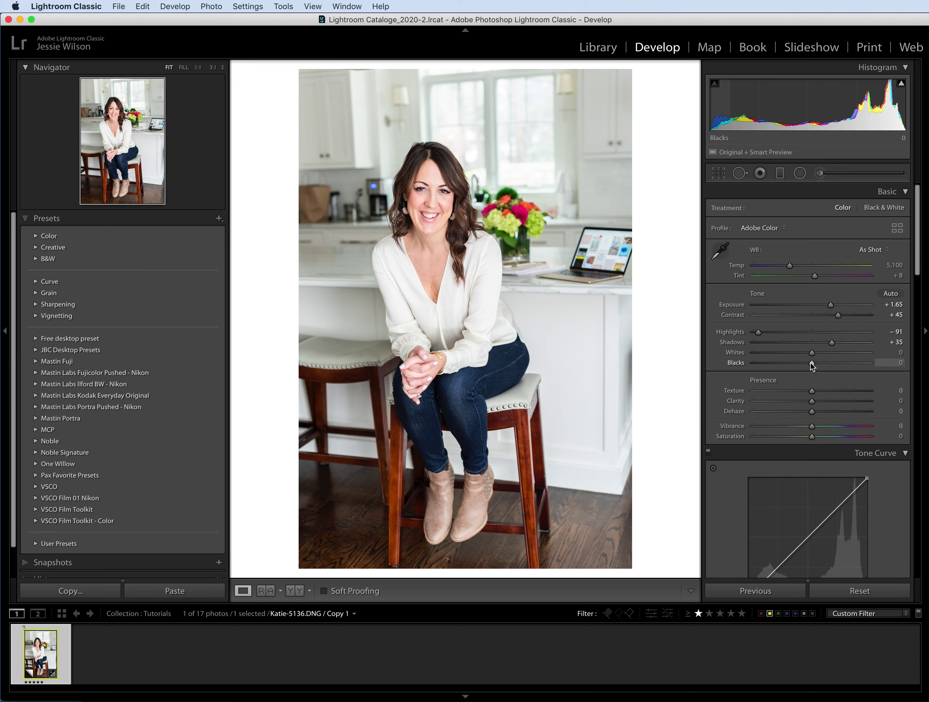
pyautogui.moveTo(812, 365)
pyautogui.mouseDown()
pyautogui.moveTo(782, 365)
pyautogui.moveTo(867, 369)
pyautogui.moveTo(775, 370)
pyautogui.moveTo(811, 375)
pyautogui.mouseUp()
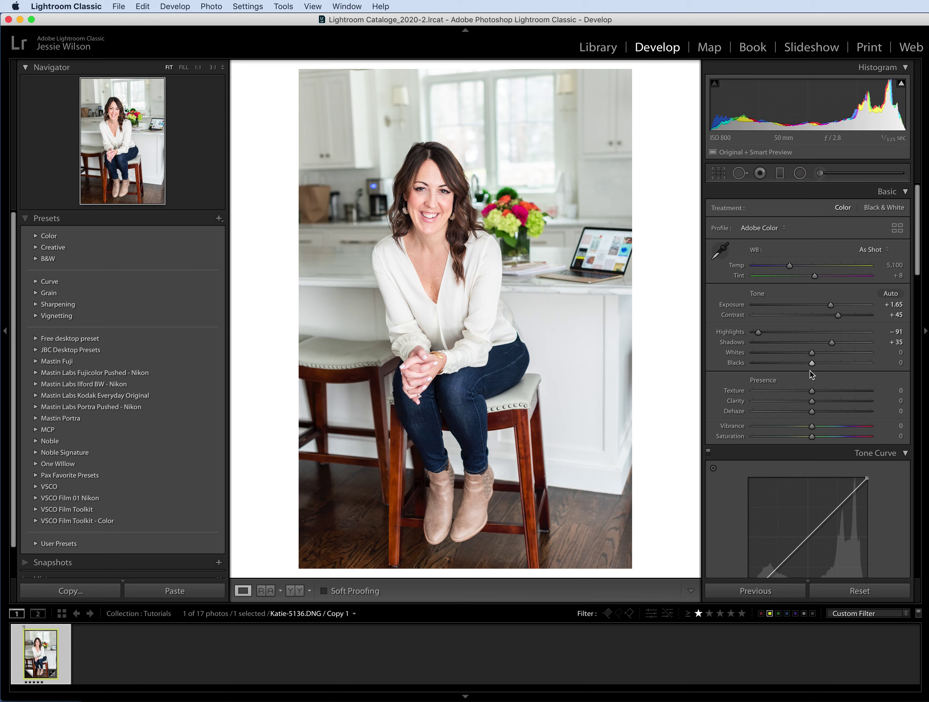
# Step: Try the Strong Contrast point curve on the tone curve, and settle on Medium Contrast
pyautogui.scroll(-5, 810, 370)
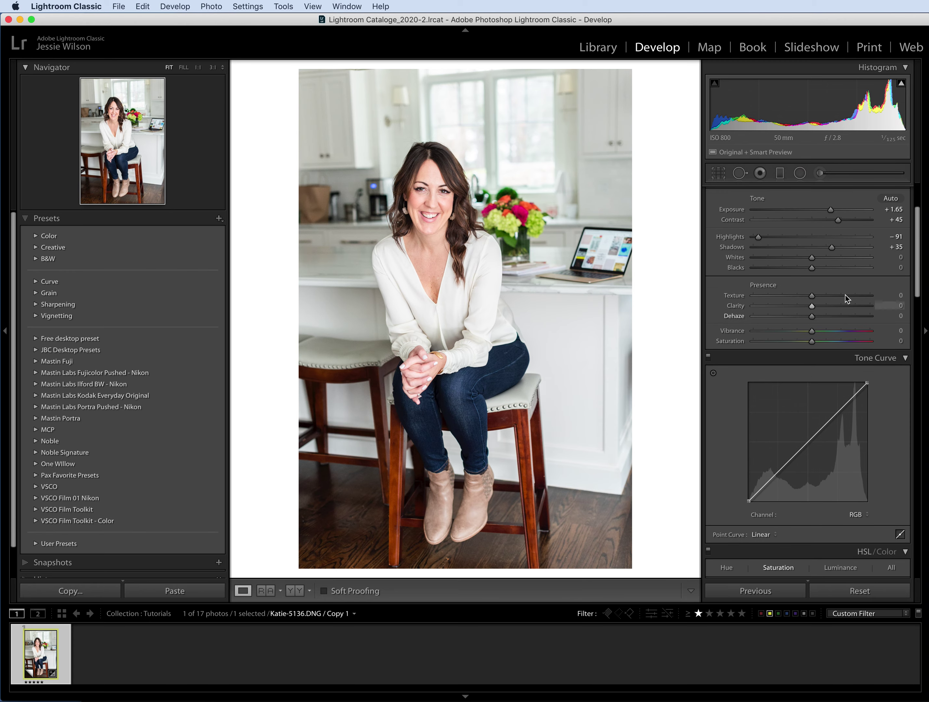
pyautogui.click(763, 535)
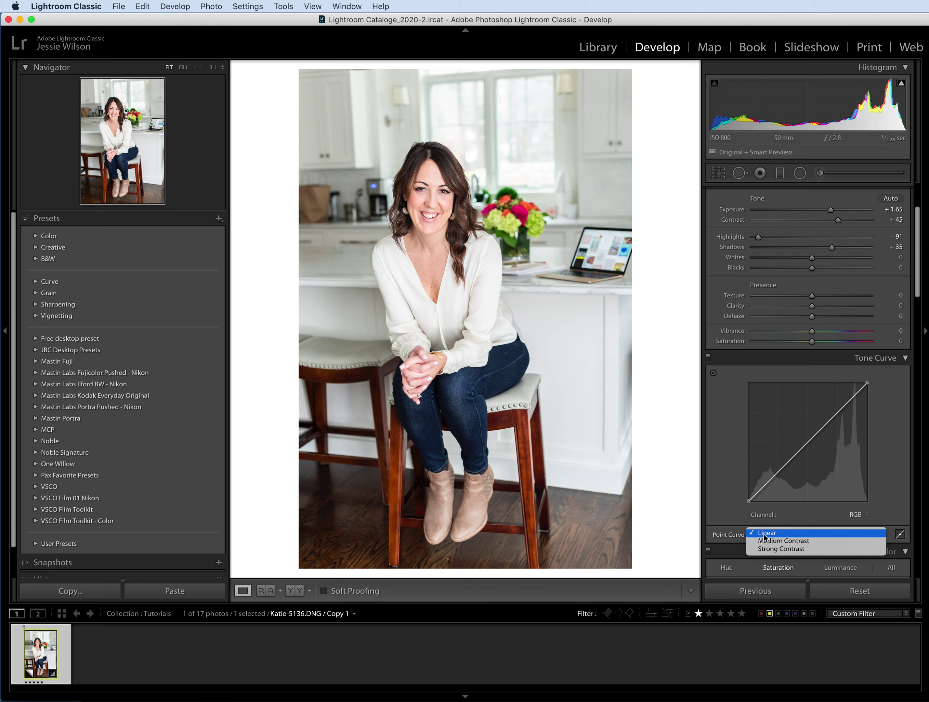
pyautogui.click(732, 527)
pyautogui.click(761, 537)
pyautogui.click(764, 542)
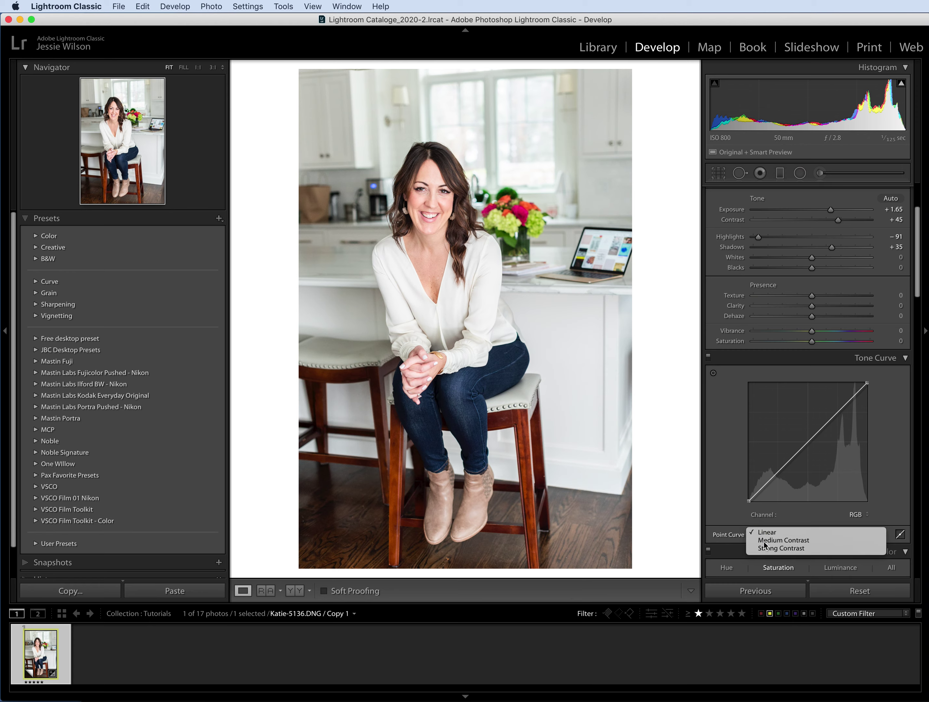
pyautogui.click(763, 541)
pyautogui.click(764, 541)
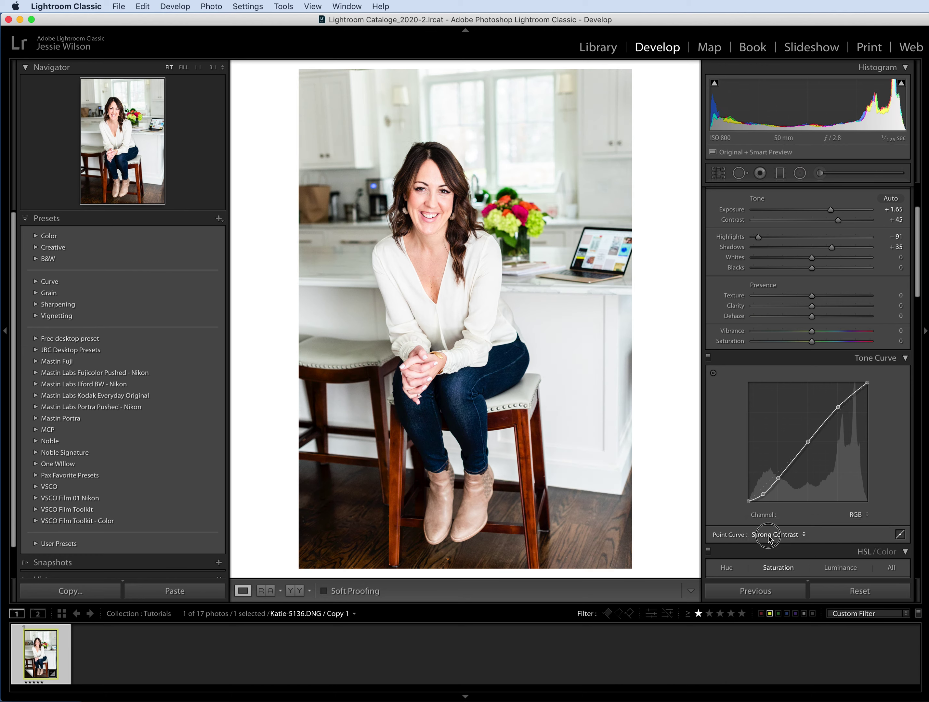
pyautogui.click(767, 535)
pyautogui.click(769, 527)
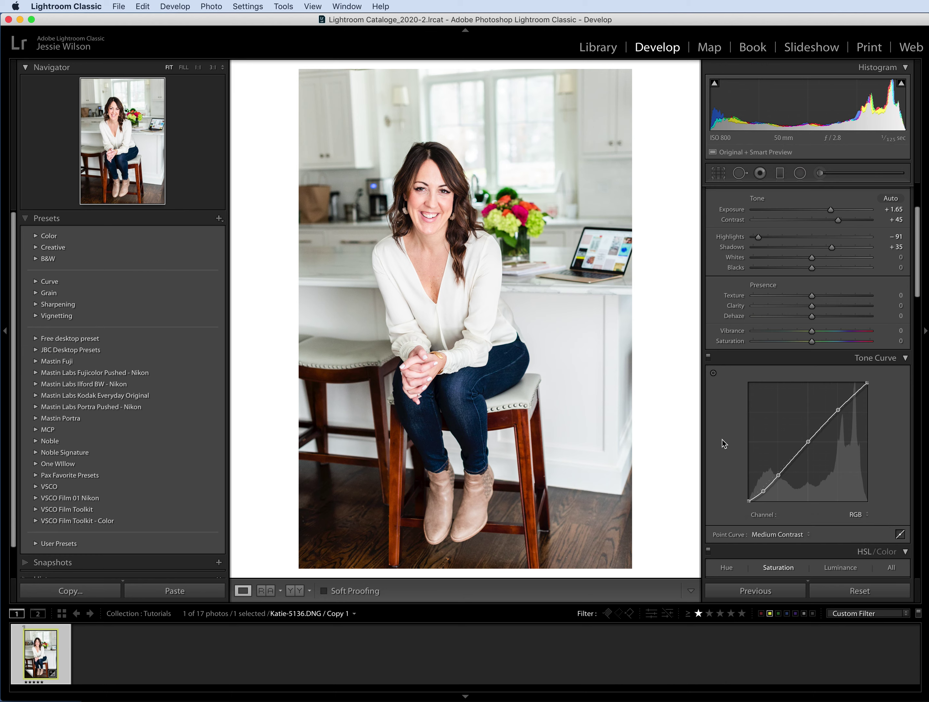
# Step: Raise Shadows to +44 and set the white balance Tint to 0 while judging the skin tones on the face
pyautogui.scroll(3, 720, 439)
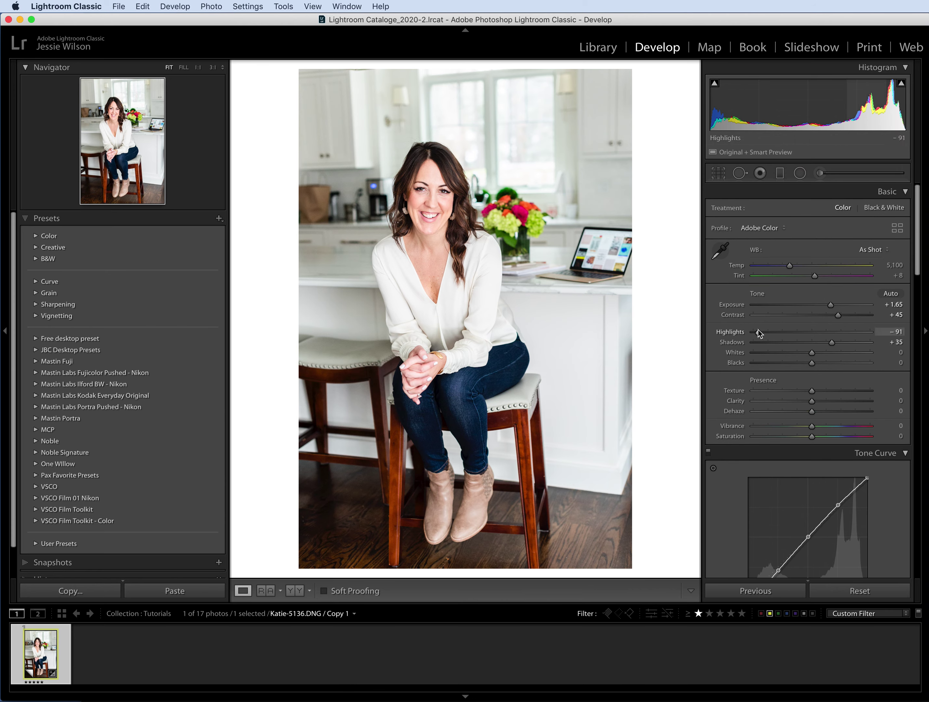
pyautogui.moveTo(832, 343); pyautogui.dragTo(837, 350)
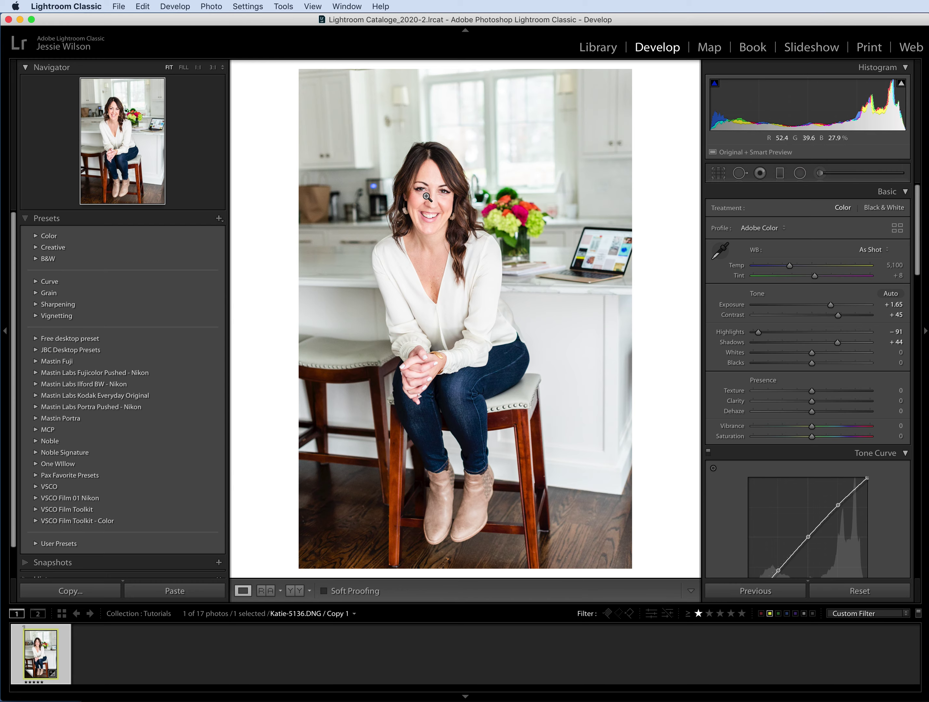
pyautogui.click(424, 208)
pyautogui.moveTo(425, 193); pyautogui.dragTo(459, 221)
pyautogui.moveTo(522, 237); pyautogui.dragTo(395, 274)
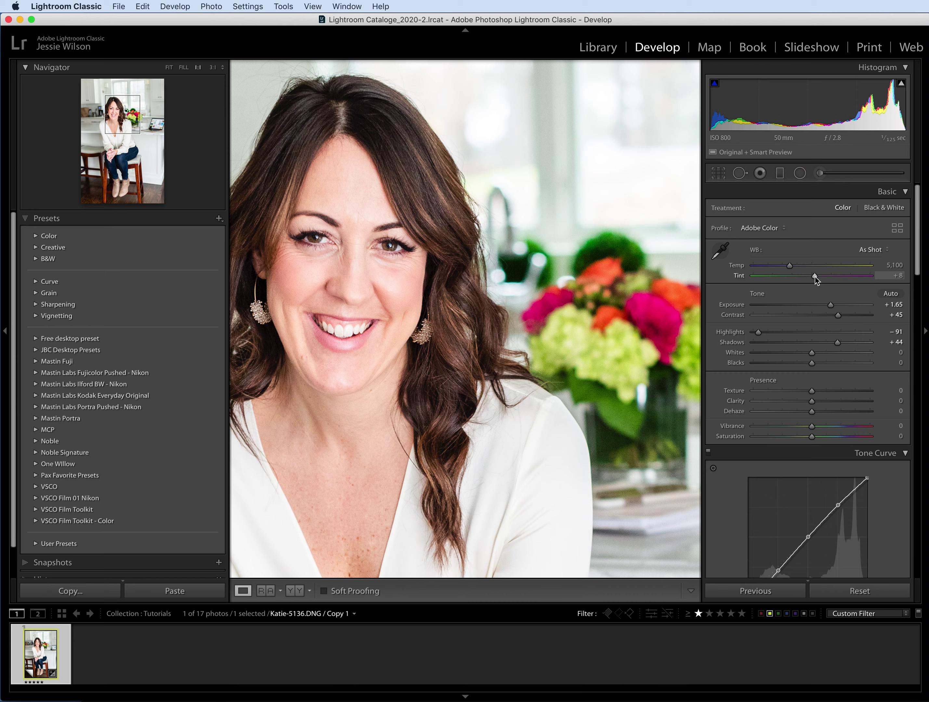
pyautogui.moveTo(815, 277); pyautogui.dragTo(811, 277)
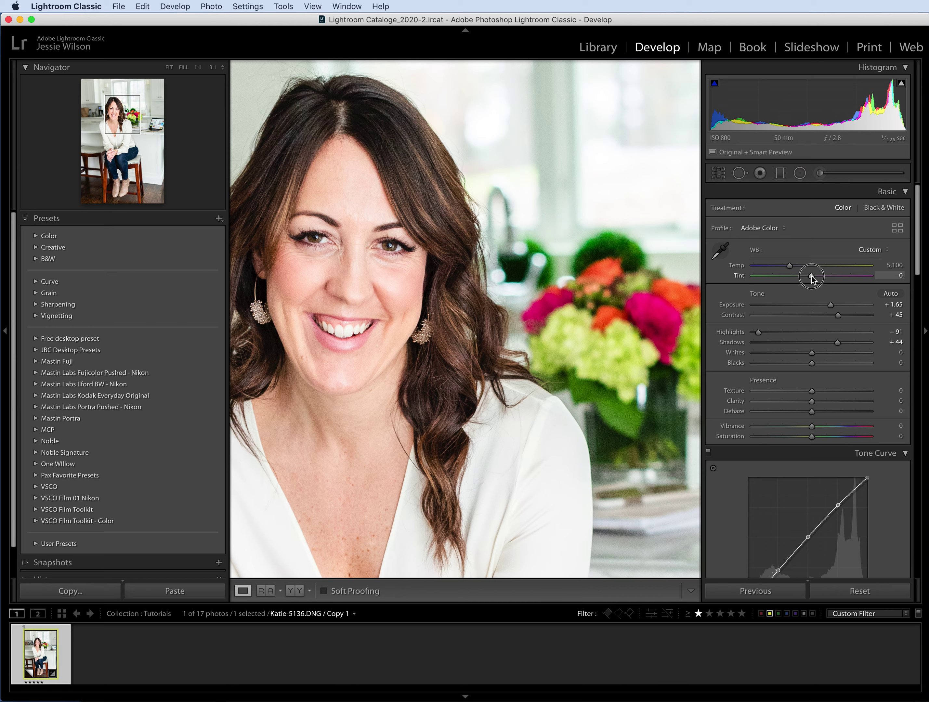
pyautogui.click(536, 341)
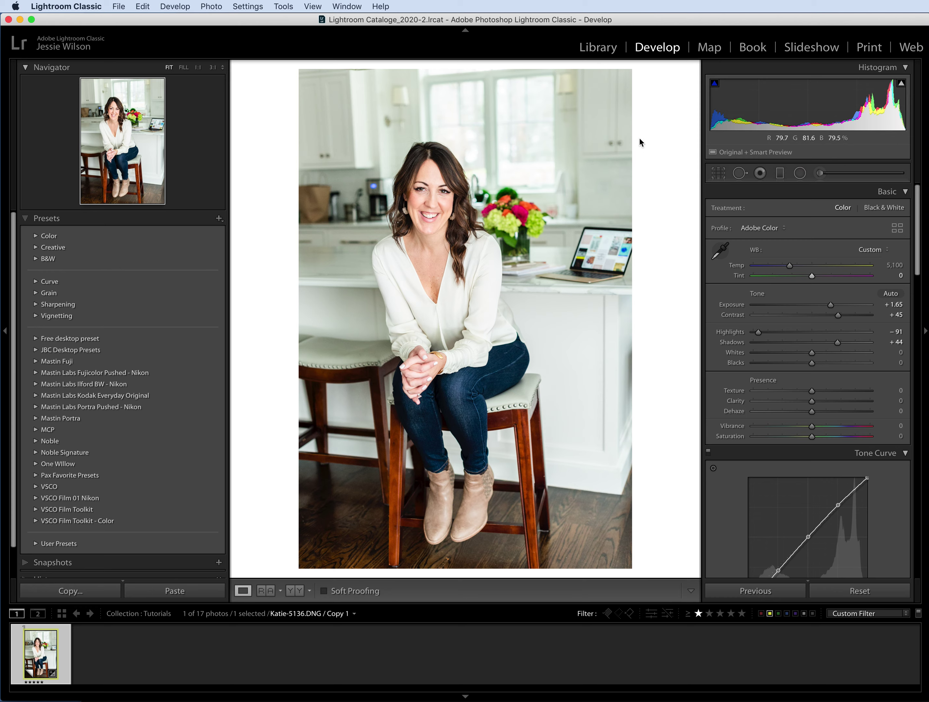
# Step: Set the white balance Tint to +4 while checking the skin tones at 1:1
pyautogui.click(422, 215)
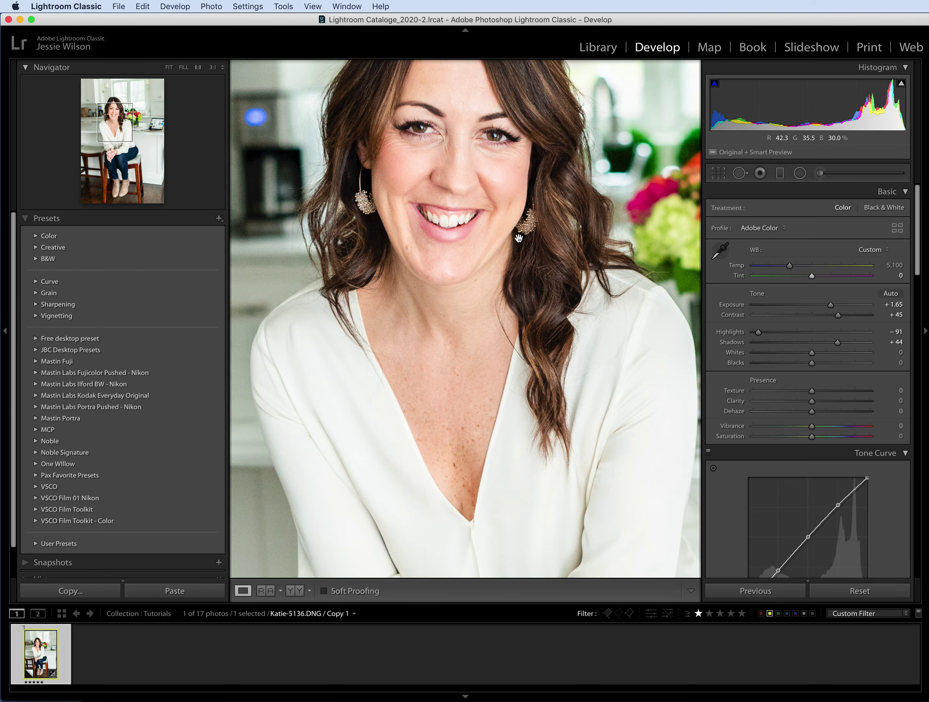
pyautogui.click(813, 277)
pyautogui.moveTo(813, 278); pyautogui.dragTo(813, 276)
pyautogui.click(681, 274)
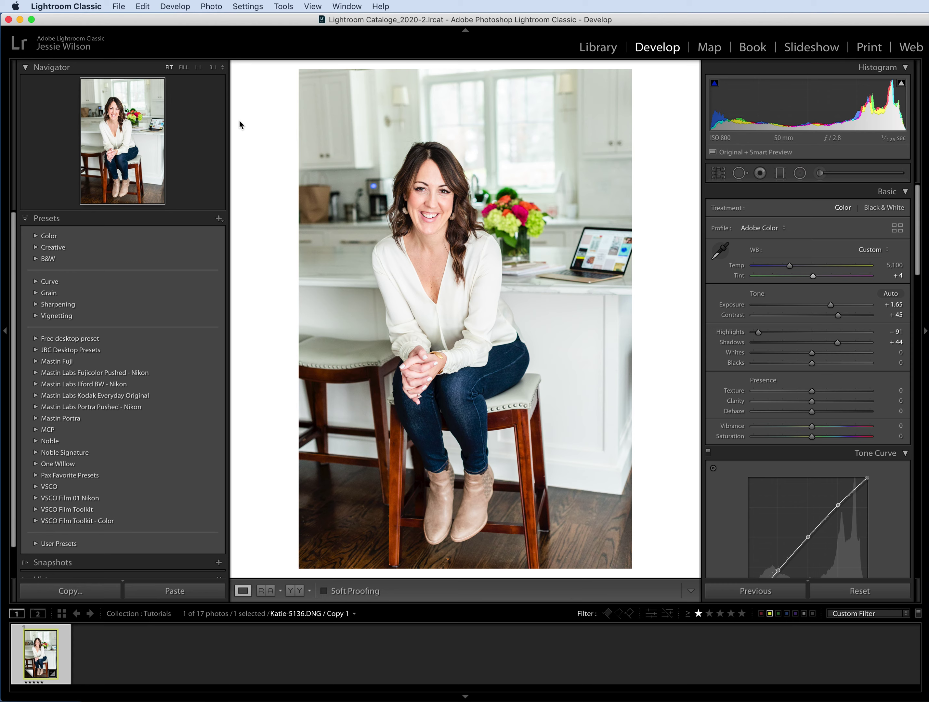
# Step: Review the Interface settings in the preferences and close the dialog
pyautogui.click(83, 5)
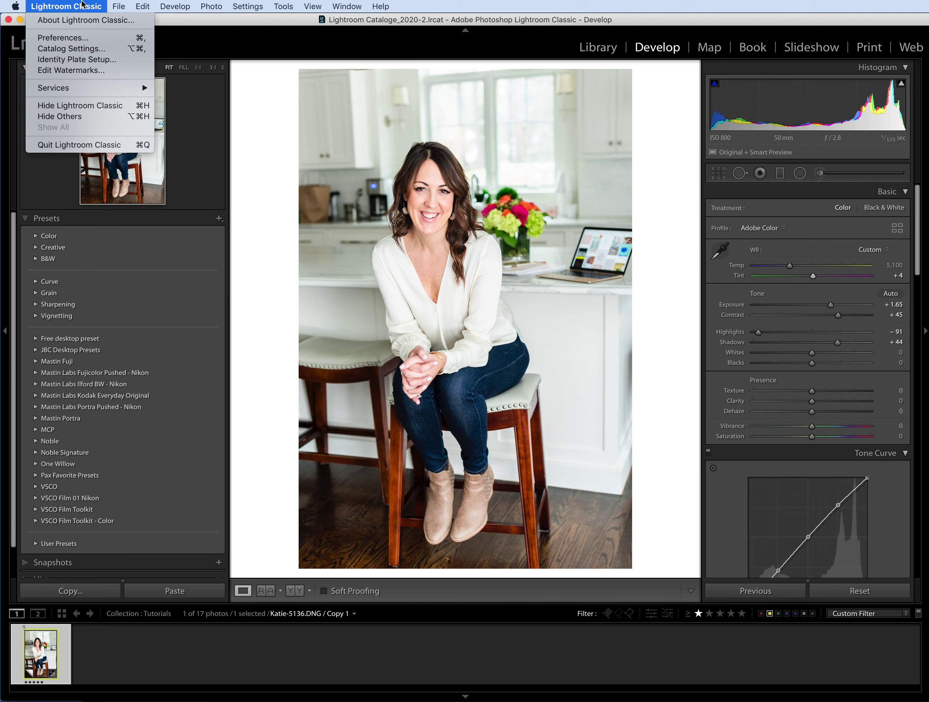
pyautogui.click(81, 39)
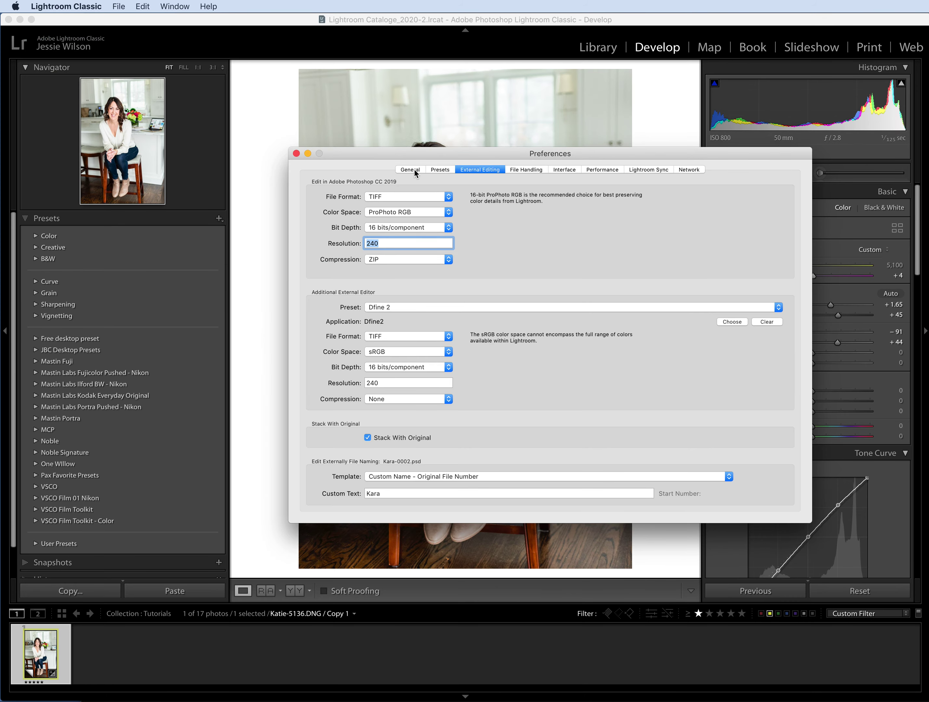
pyautogui.click(564, 170)
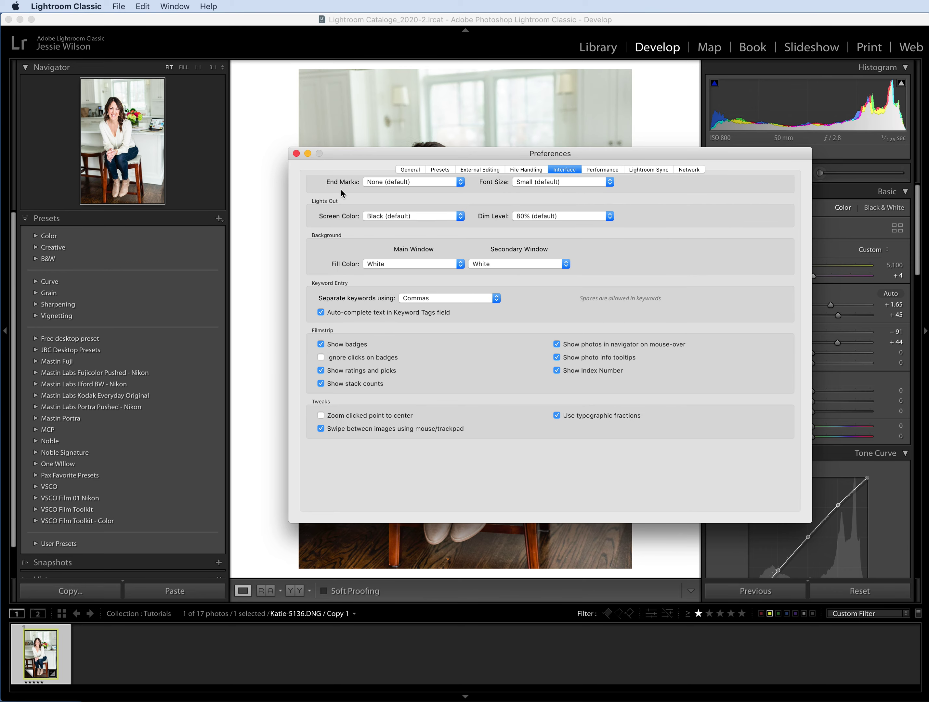
pyautogui.click(296, 154)
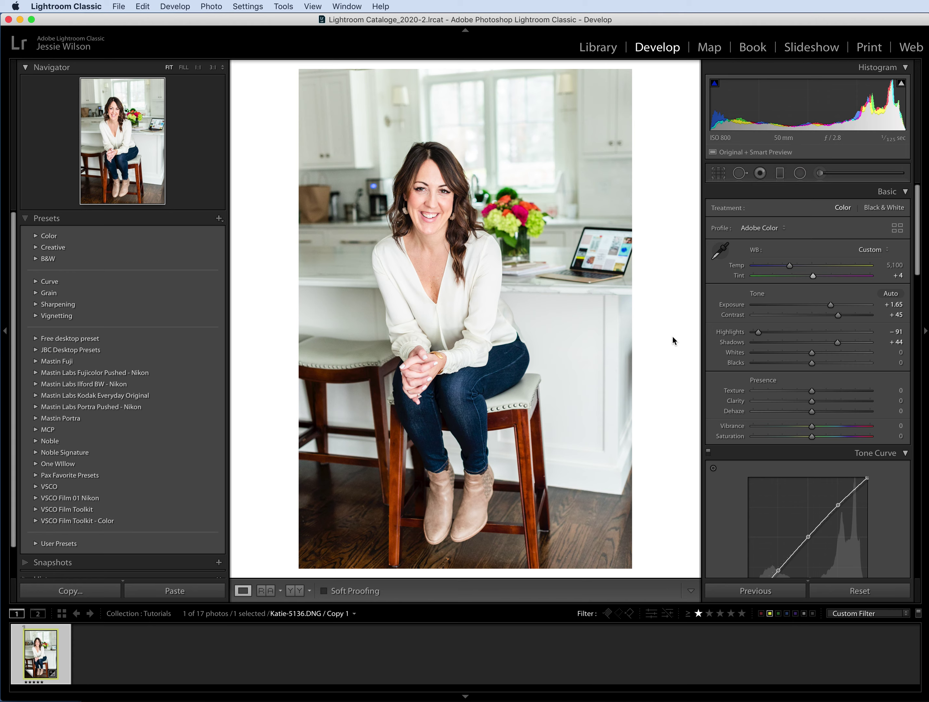
# Step: Crop the photo slightly tighter from its upper edge, keeping the Original aspect ratio
pyautogui.click(719, 173)
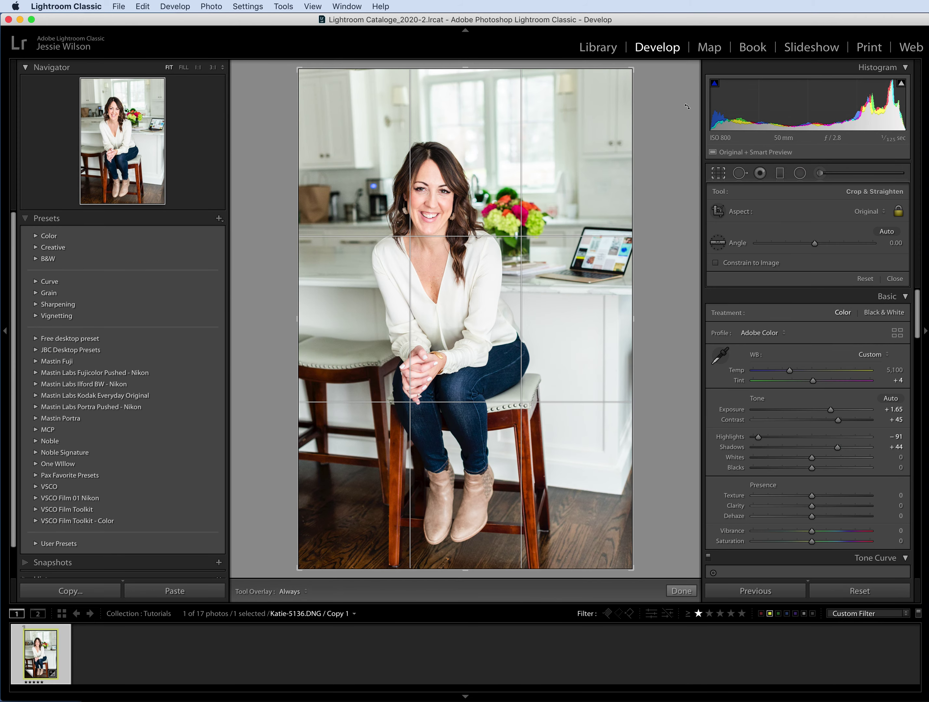
pyautogui.moveTo(612, 68); pyautogui.dragTo(612, 83)
pyautogui.press('Return')
# Step: Cool the white balance, trying a Temp of 4,743 and settling on 4,838 while checking the blouse and skin at 1:1
pyautogui.click(466, 278)
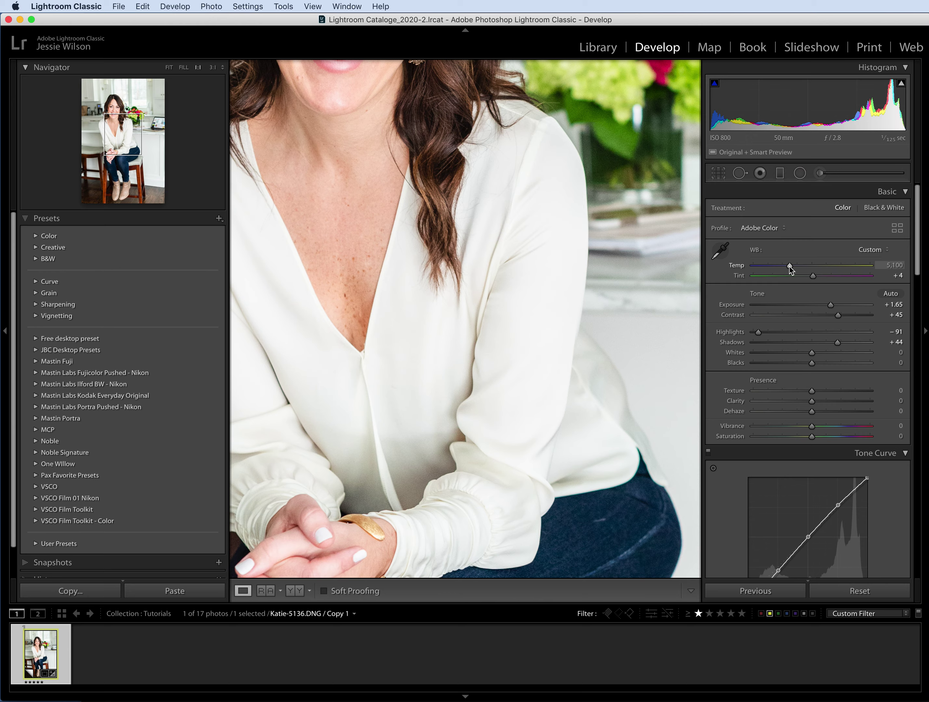
pyautogui.moveTo(789, 267); pyautogui.dragTo(785, 265)
pyautogui.click(573, 318)
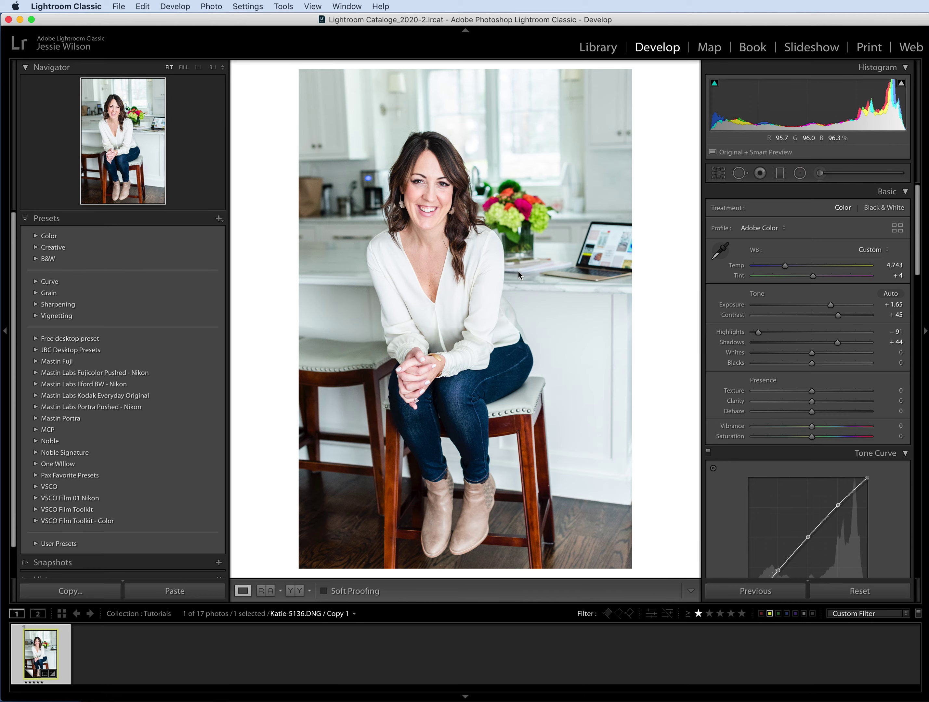
pyautogui.click(438, 237)
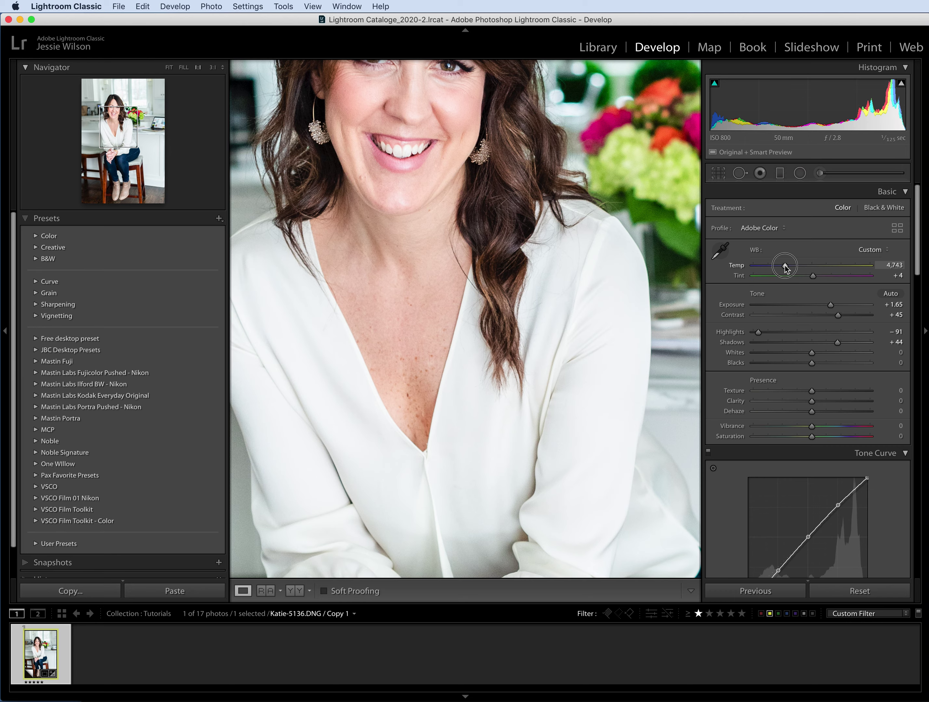
pyautogui.moveTo(784, 265); pyautogui.dragTo(786, 267)
pyautogui.click(612, 308)
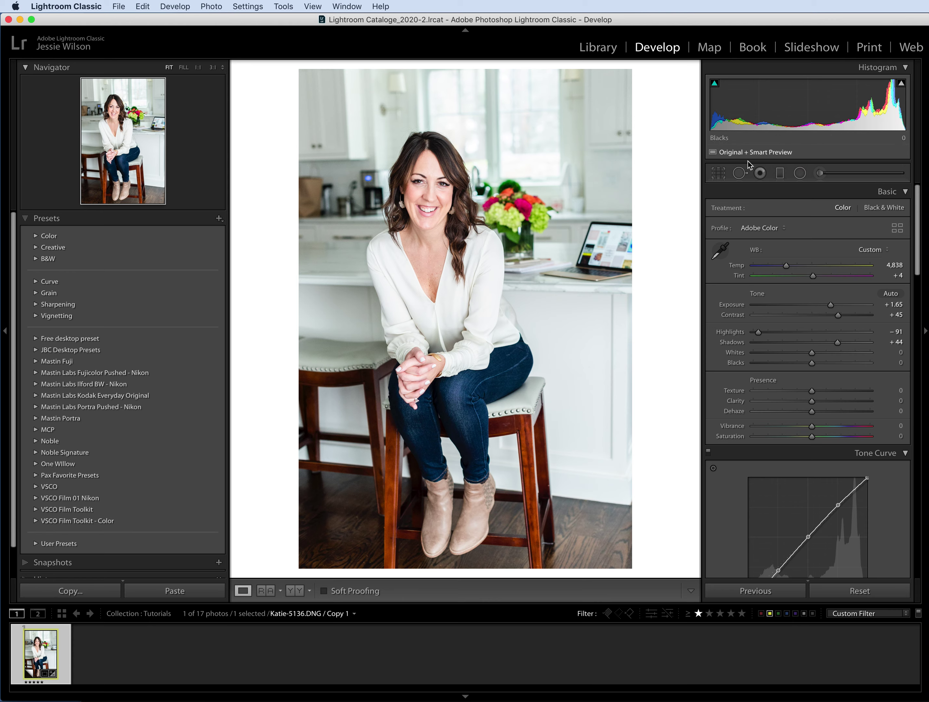
# Step: Add a radial filter around the seated woman, stretching it into a tall oval that covers her from head to boots
pyautogui.click(800, 174)
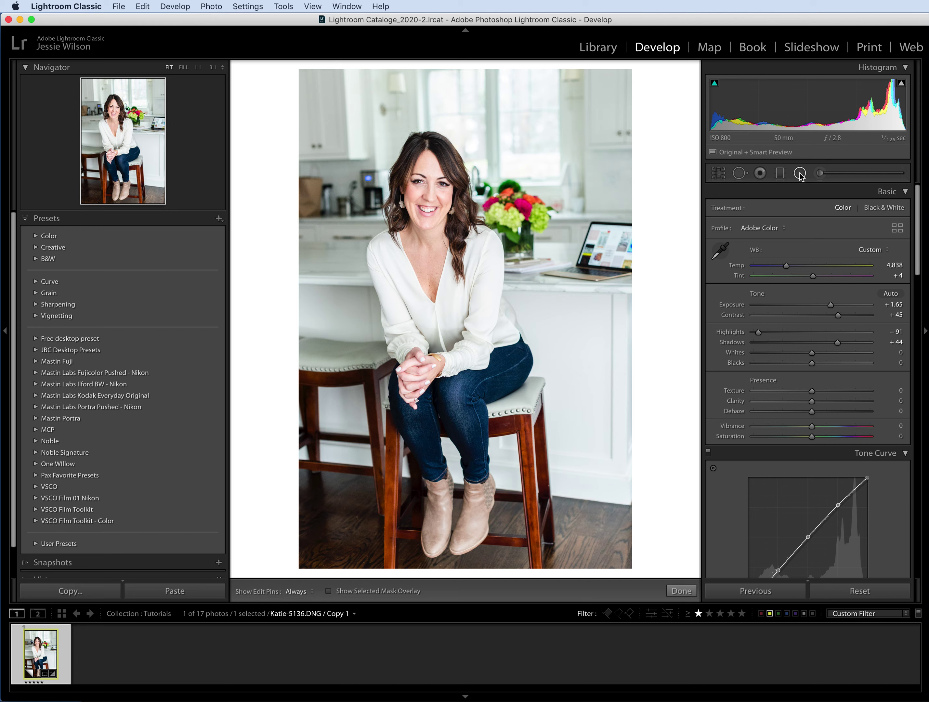
pyautogui.moveTo(418, 201); pyautogui.dragTo(487, 326)
pyautogui.moveTo(419, 201); pyautogui.dragTo(437, 271)
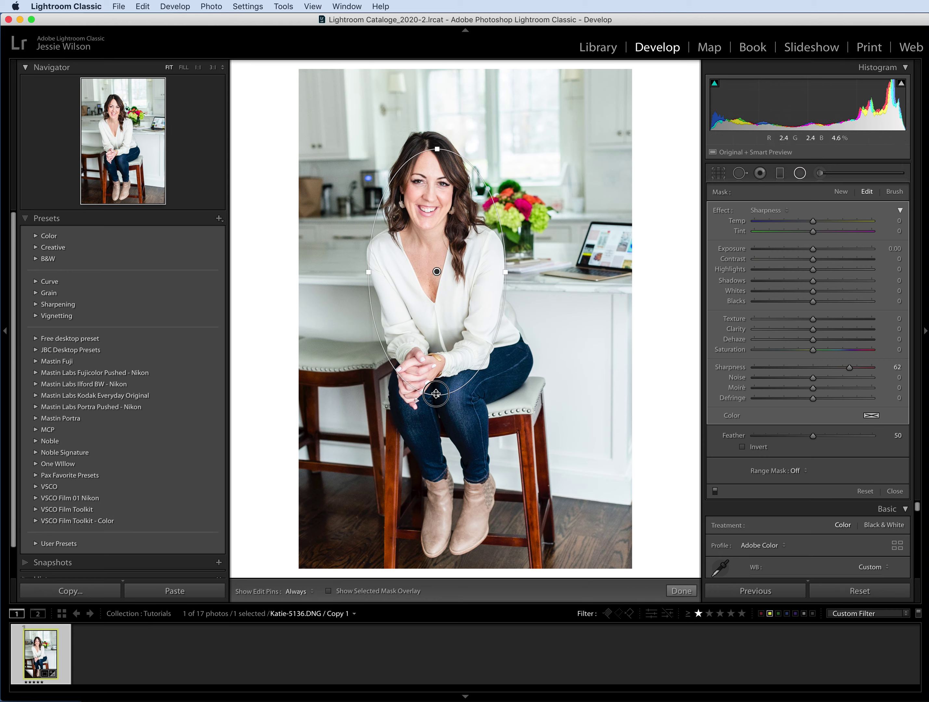
pyautogui.moveTo(430, 398); pyautogui.dragTo(438, 493)
pyautogui.moveTo(438, 272); pyautogui.dragTo(431, 326)
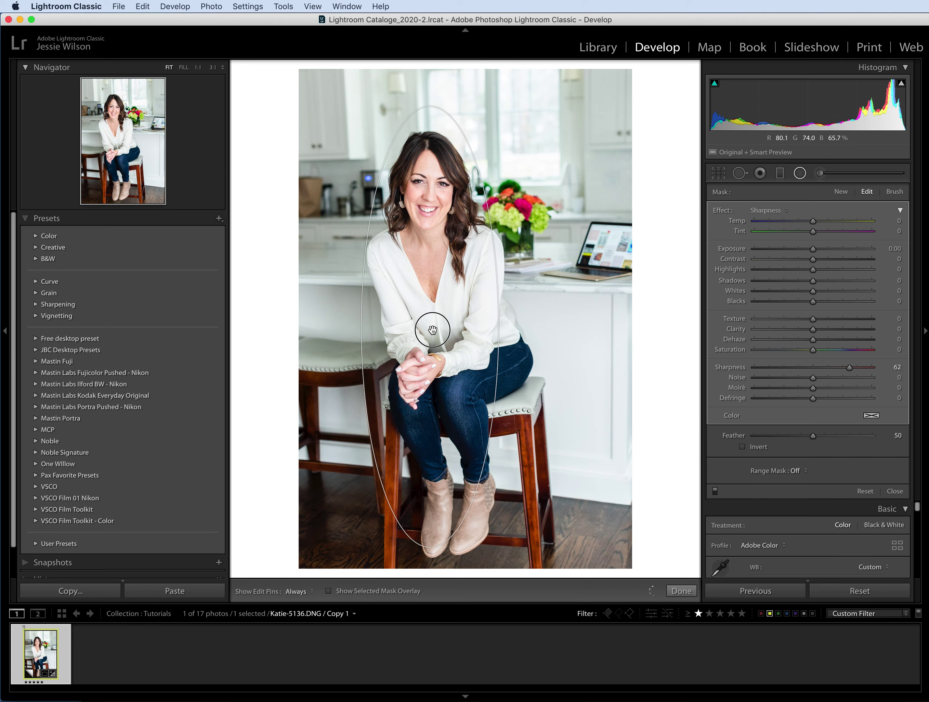
pyautogui.moveTo(502, 327); pyautogui.dragTo(518, 327)
pyautogui.moveTo(430, 328); pyautogui.dragTo(452, 339)
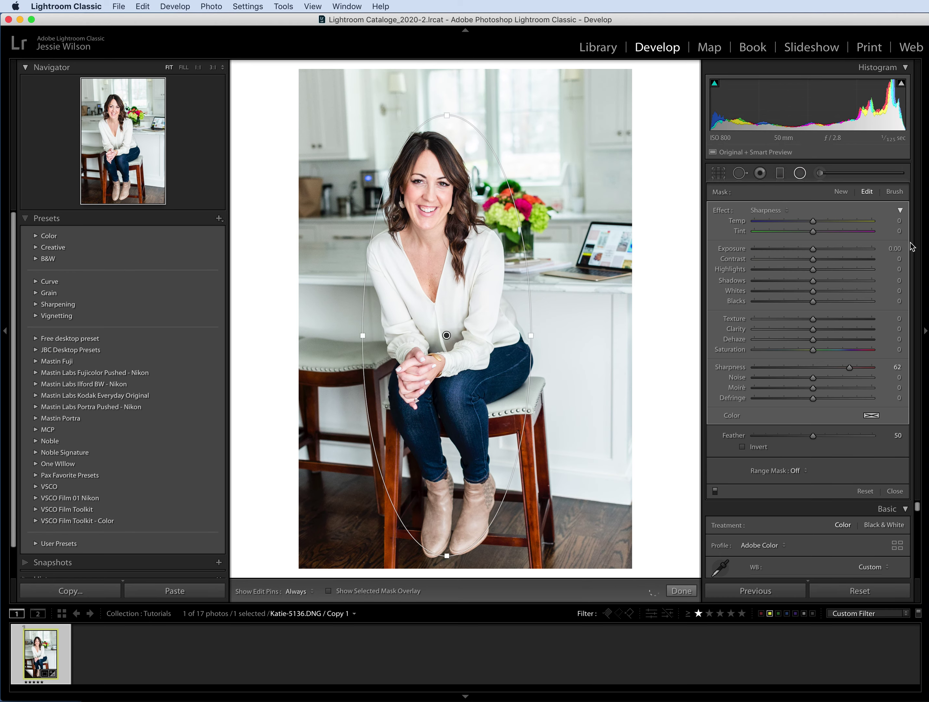
# Step: Switch the radial filter's effect from sharpening to Exposure at 0.44, finish it, and set the photo's overall Shadows to +29
pyautogui.click(771, 210)
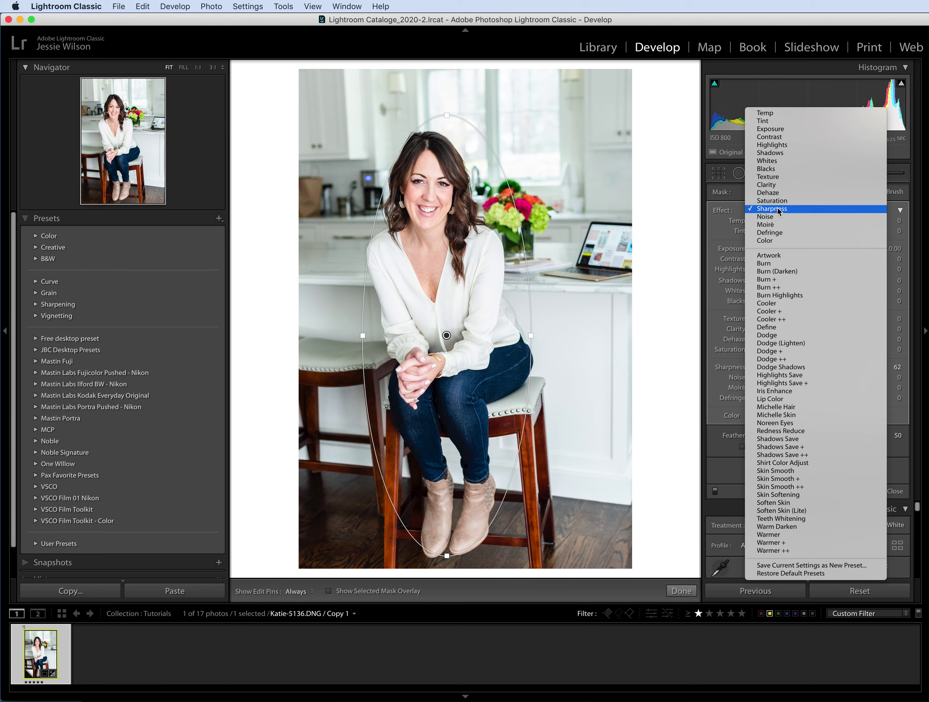
pyautogui.click(811, 128)
pyautogui.moveTo(818, 248)
pyautogui.mouseDown()
pyautogui.moveTo(793, 251)
pyautogui.moveTo(839, 256)
pyautogui.moveTo(818, 261)
pyautogui.mouseUp()
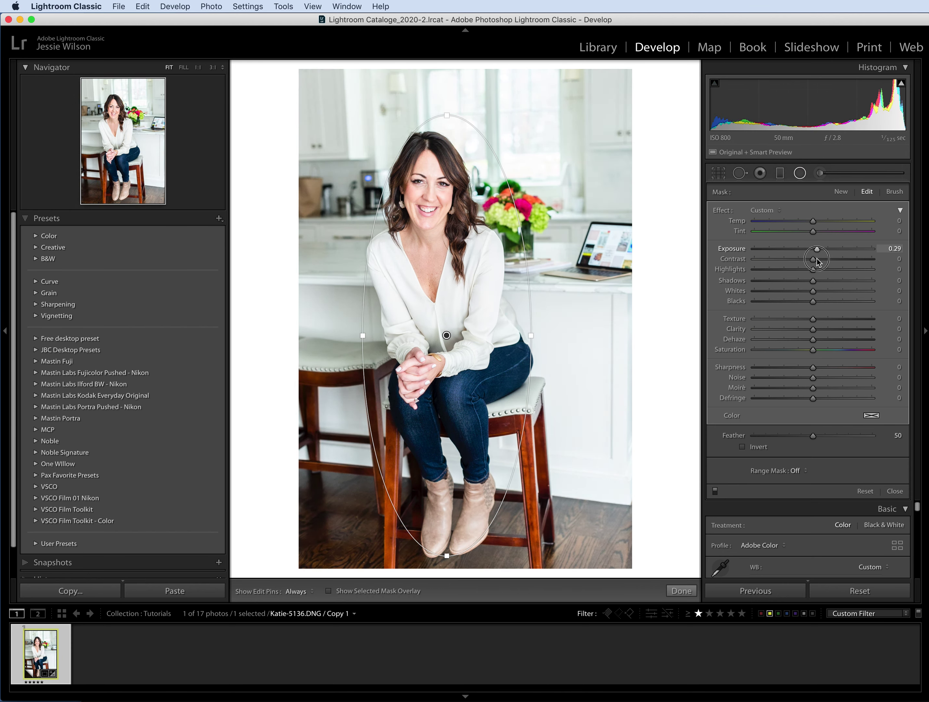
pyautogui.moveTo(818, 261); pyautogui.dragTo(820, 263)
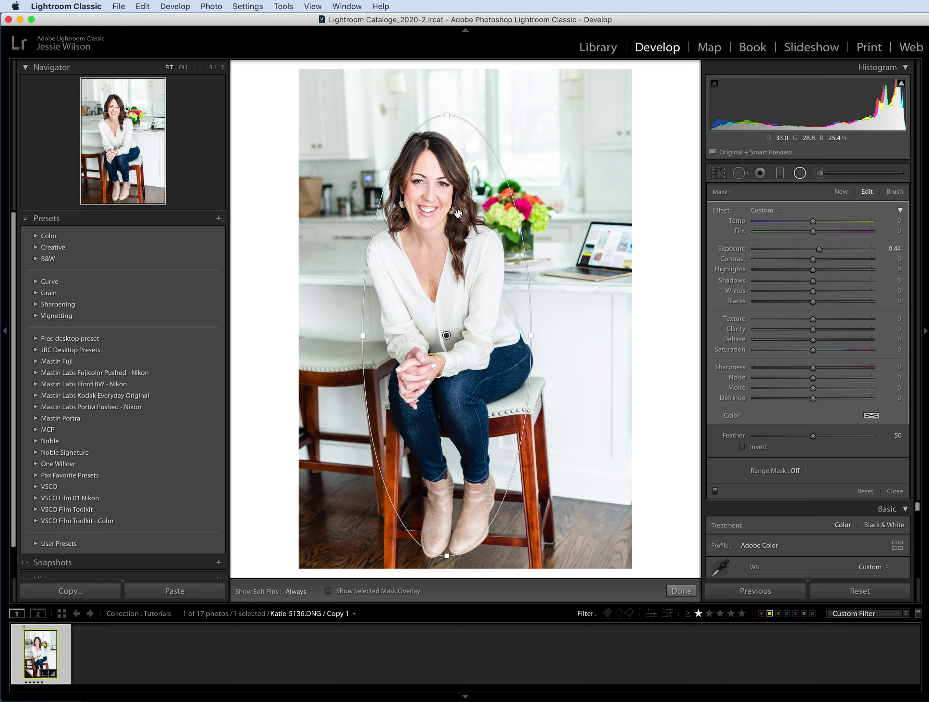
pyautogui.click(682, 591)
pyautogui.moveTo(835, 344); pyautogui.dragTo(828, 343)
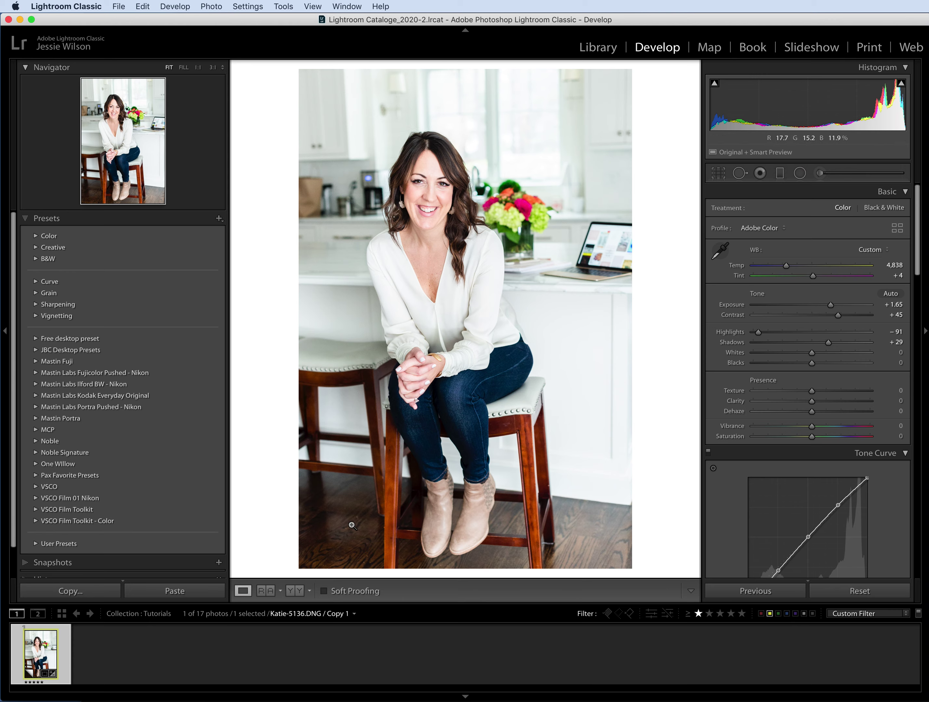
# Step: Draw a diagonal graduated filter from the photo's lower-left floor up across the woman, using only a Shadows effect of 33
pyautogui.press('m')
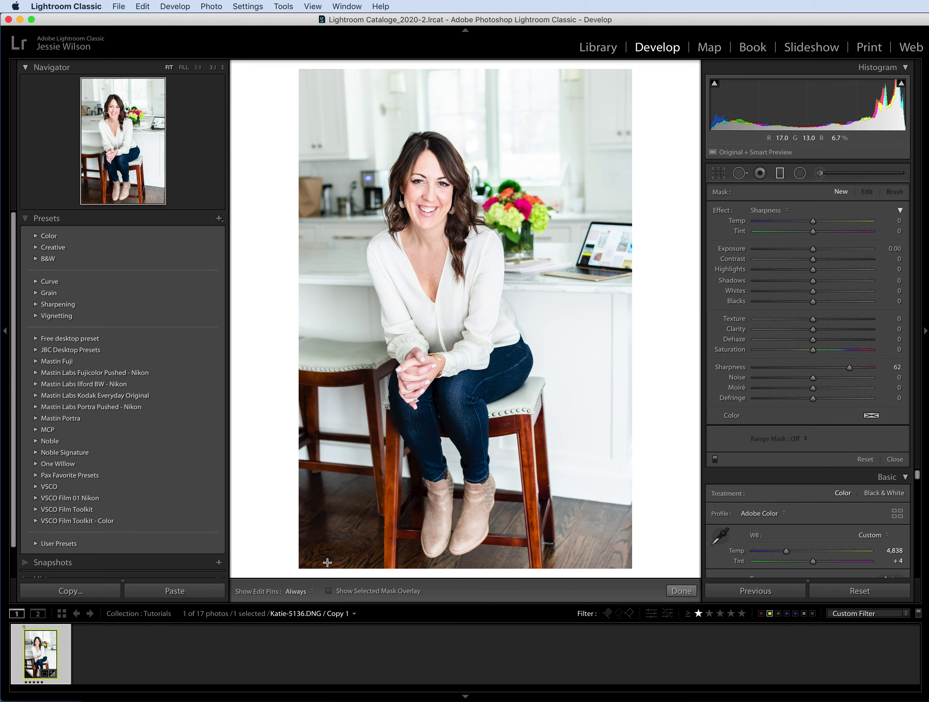
pyautogui.moveTo(328, 564); pyautogui.dragTo(495, 281)
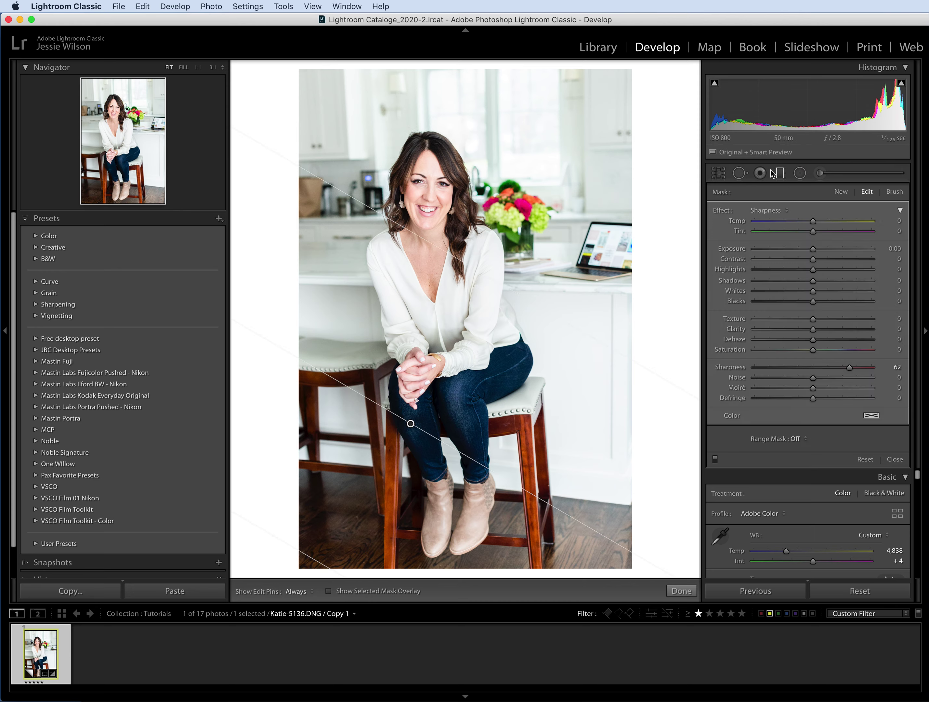
pyautogui.click(765, 210)
pyautogui.click(783, 128)
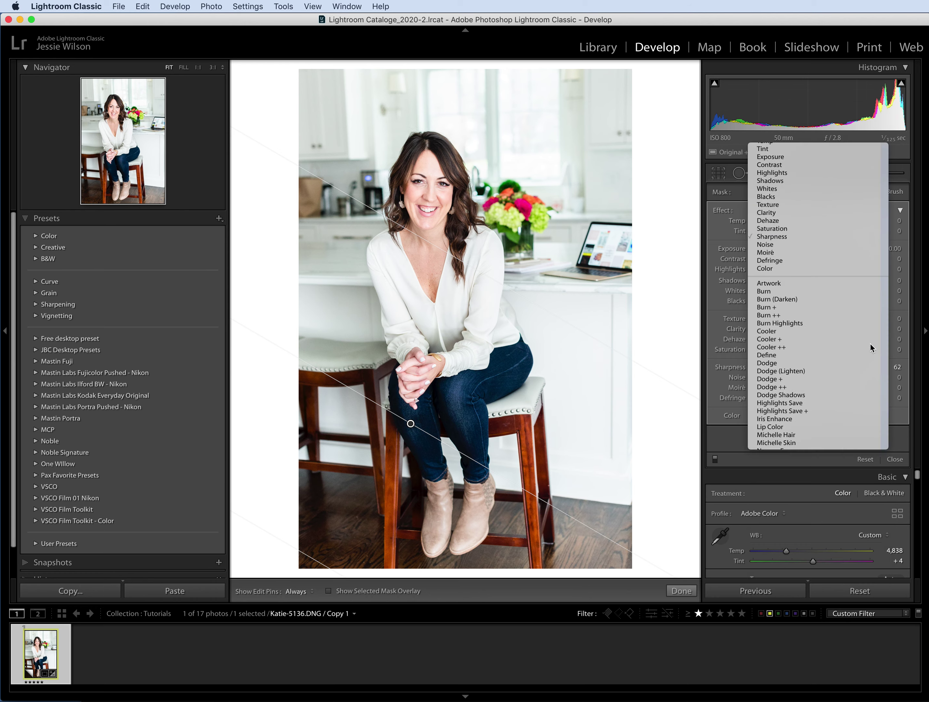
pyautogui.click(771, 208)
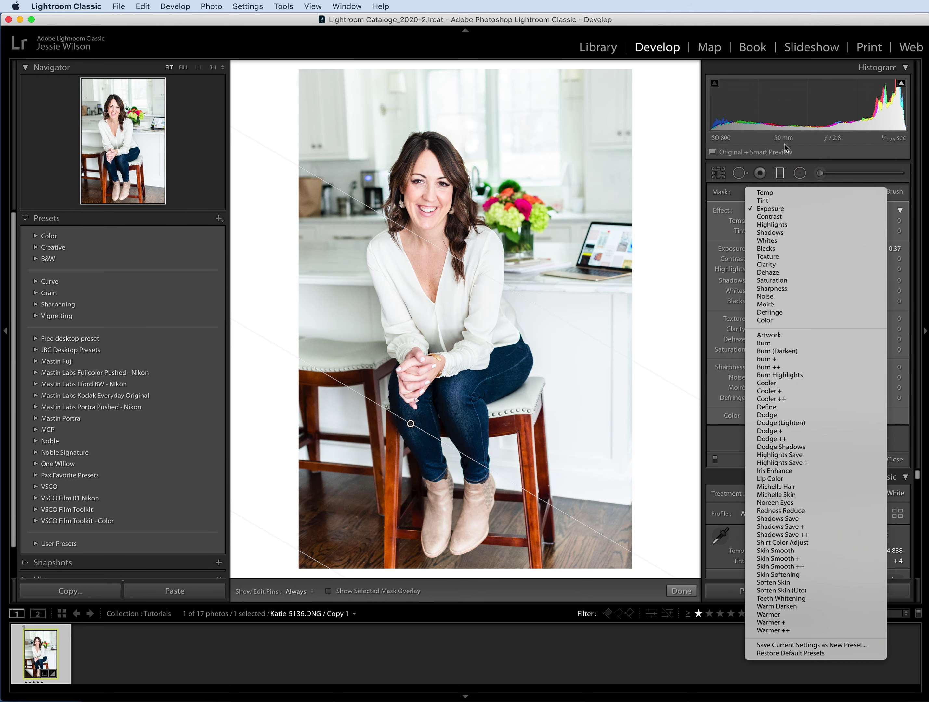
pyautogui.click(786, 237)
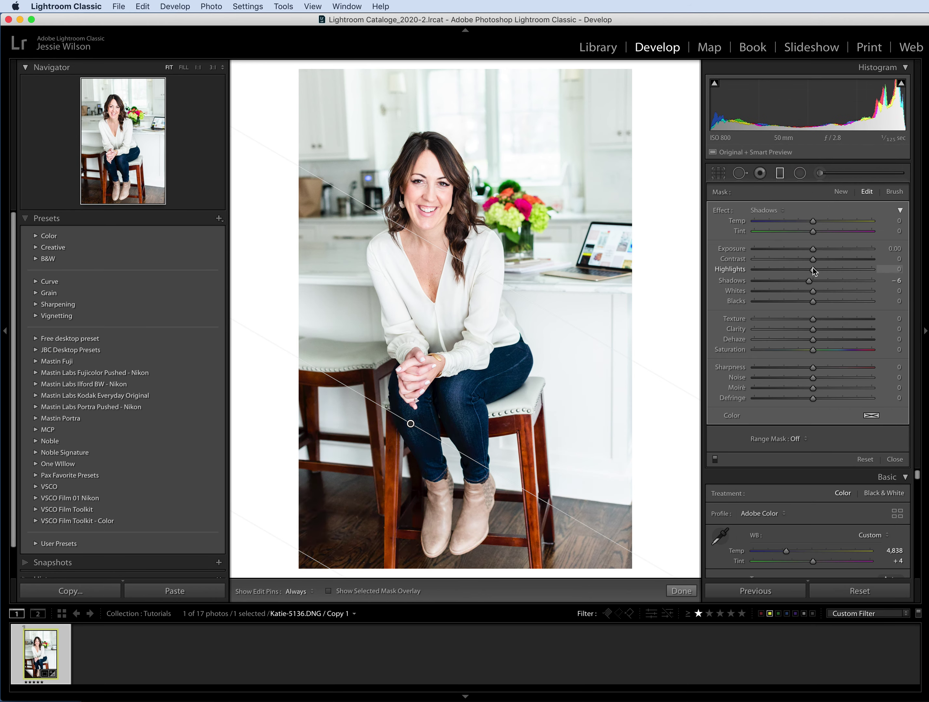
pyautogui.moveTo(809, 282); pyautogui.dragTo(833, 293)
# Step: Move the graduated filter slightly up and to the left over the stools, and finish editing it
pyautogui.moveTo(411, 424)
pyautogui.mouseDown()
pyautogui.moveTo(580, 175)
pyautogui.moveTo(410, 413)
pyautogui.mouseUp()
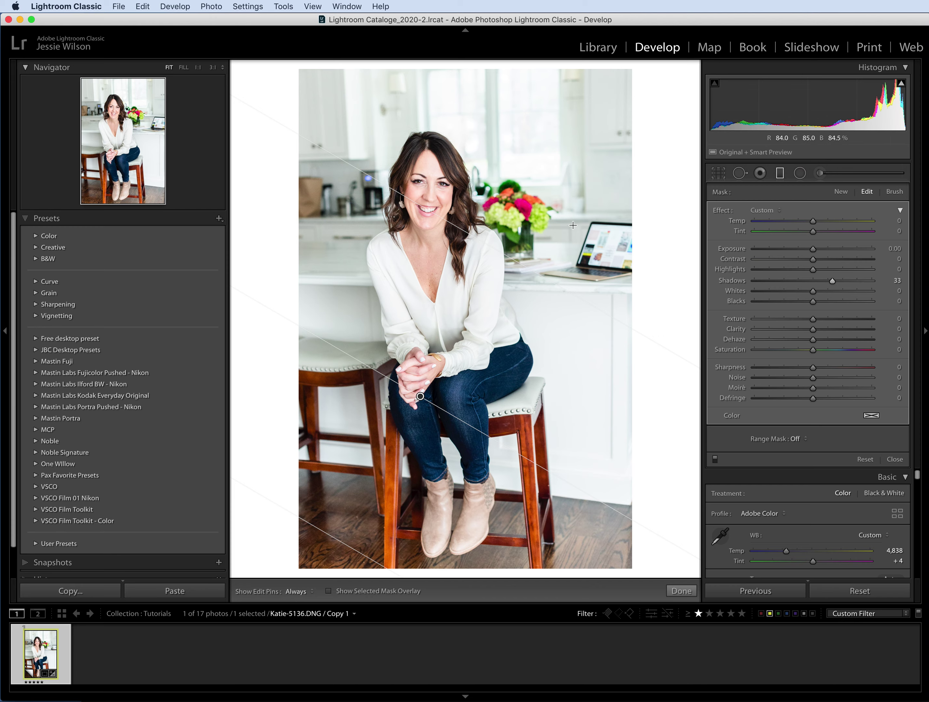
pyautogui.moveTo(420, 397); pyautogui.dragTo(397, 401)
pyautogui.click(682, 591)
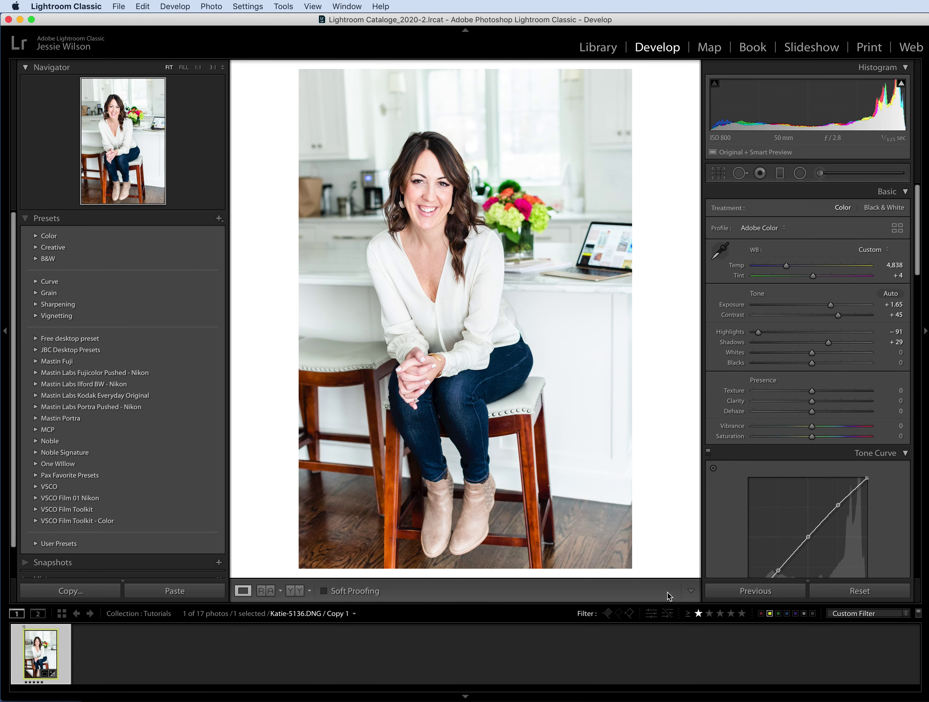
pyautogui.scroll(-15, 735, 498)
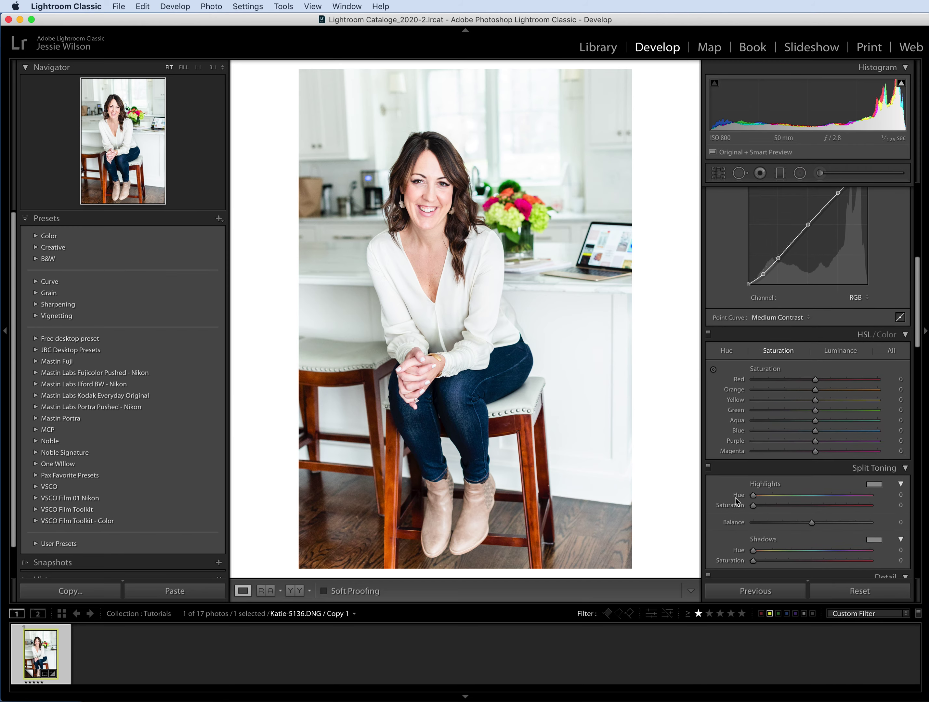
pyautogui.scroll(-15, 735, 497)
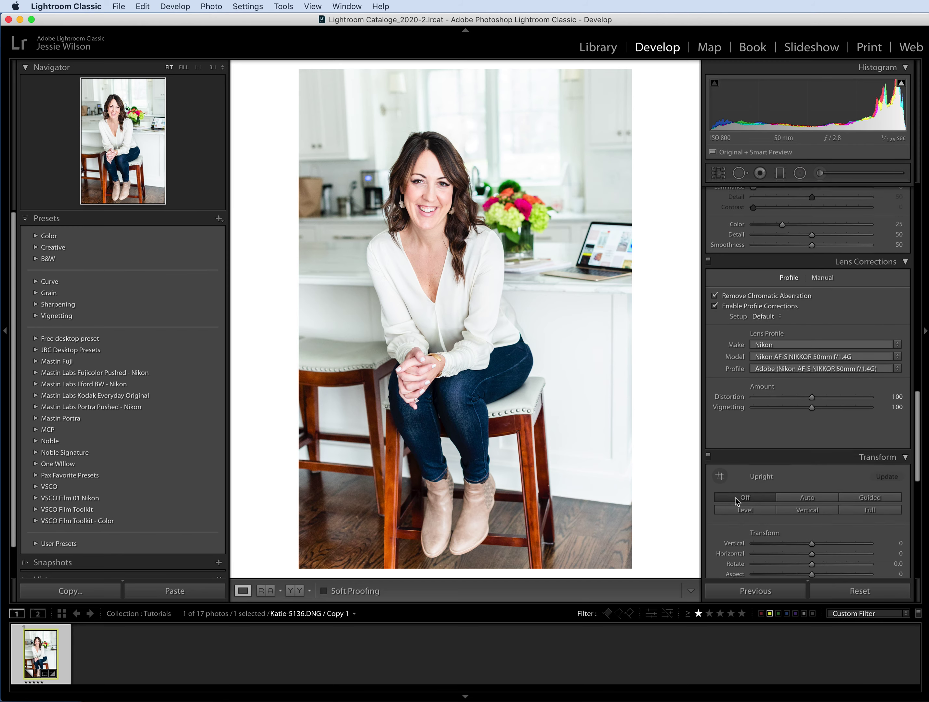
pyautogui.scroll(-12, 736, 497)
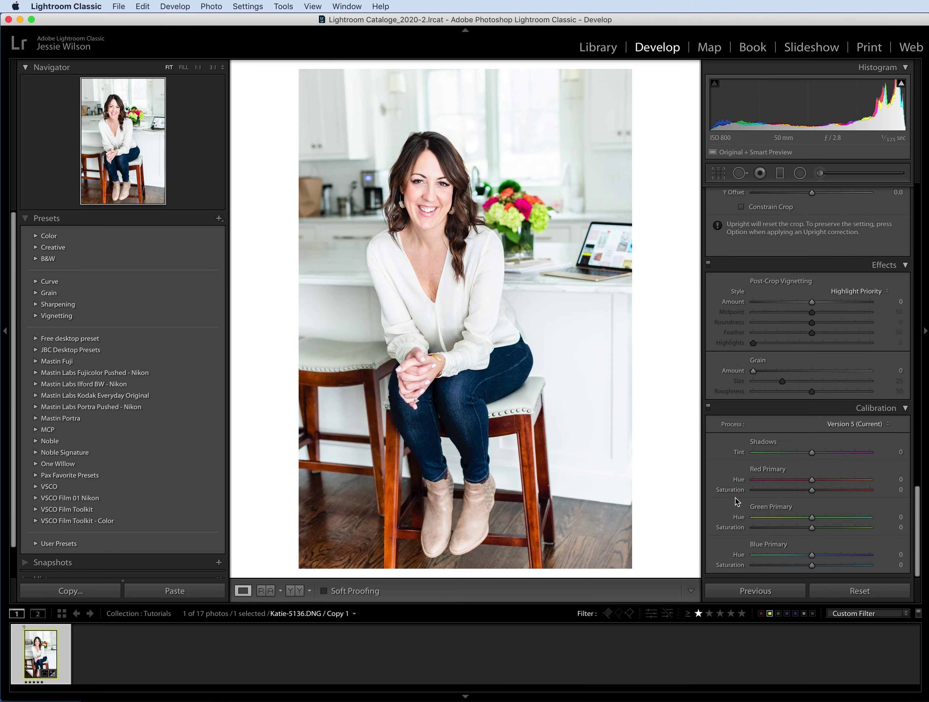
pyautogui.scroll(20, 735, 498)
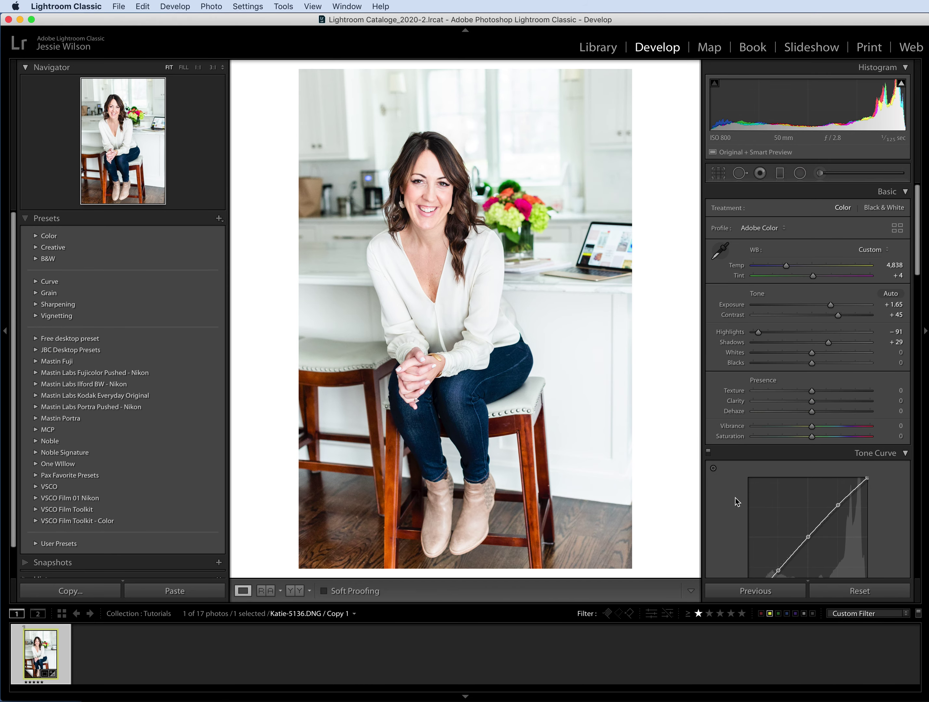